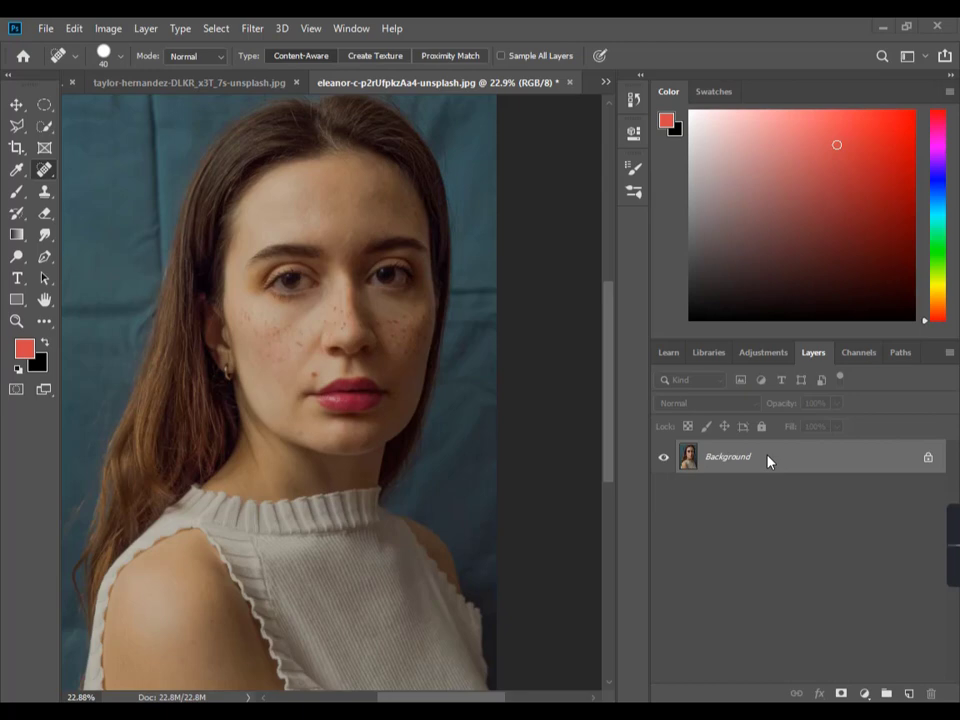
# Step: Duplicate the portrait onto Layer 1 and invert the copy's colours
pyautogui.hotkey('ctrl', 'j')
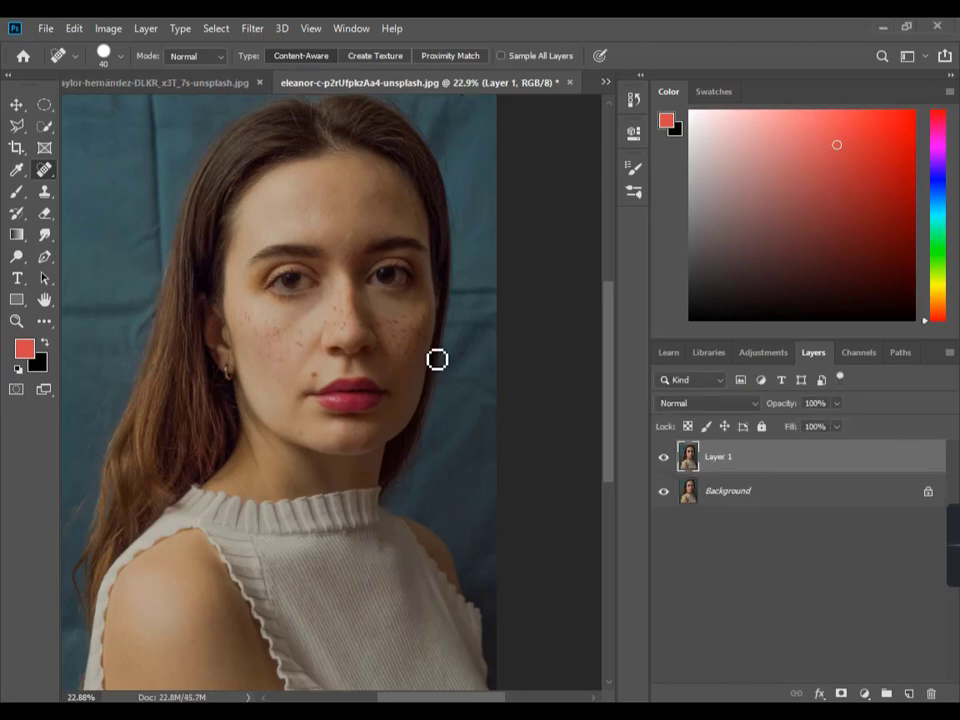
pyautogui.scroll(2, 321, 364)
pyautogui.scroll(2, 328, 334)
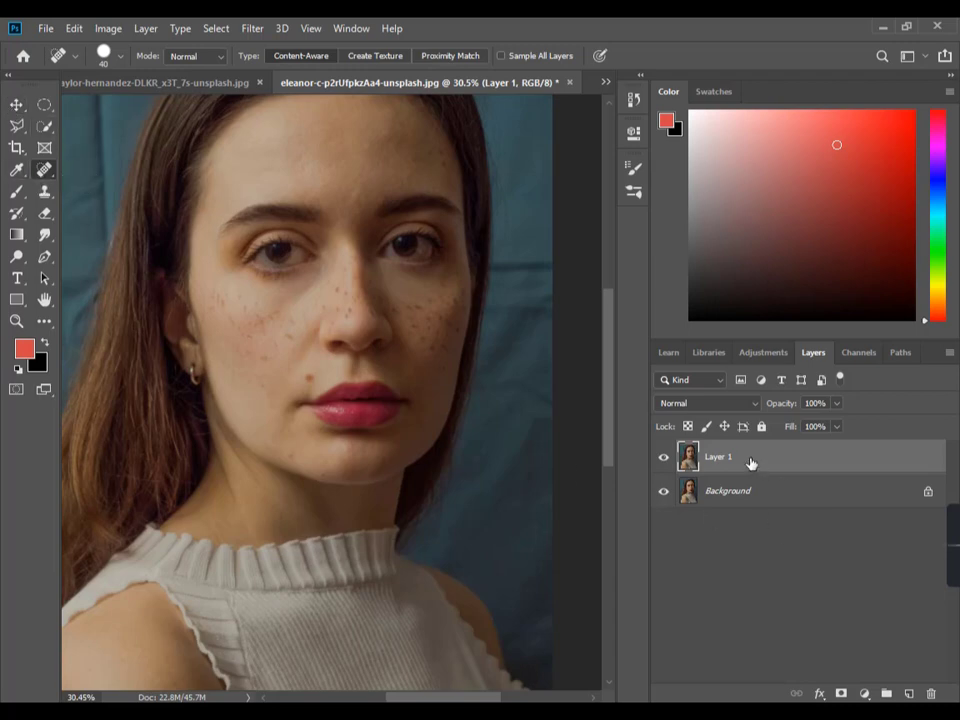
pyautogui.hotkey('ctrl', 'i')
# Step: Set Layer 1's blend mode to Vivid Light, turning the portrait gray
pyautogui.click(706, 403)
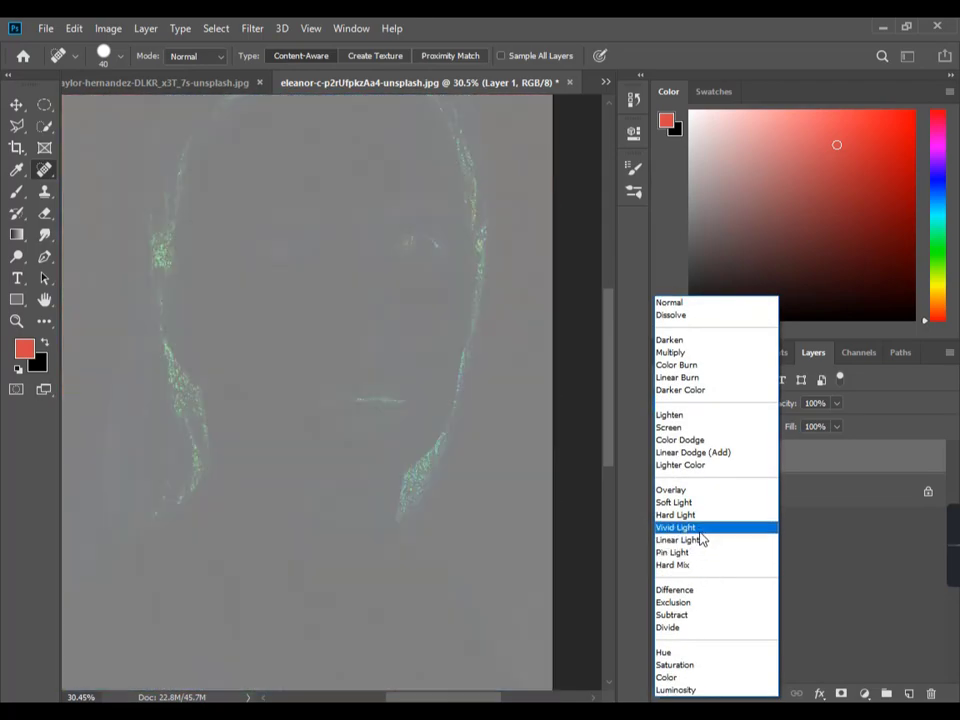
pyautogui.click(700, 530)
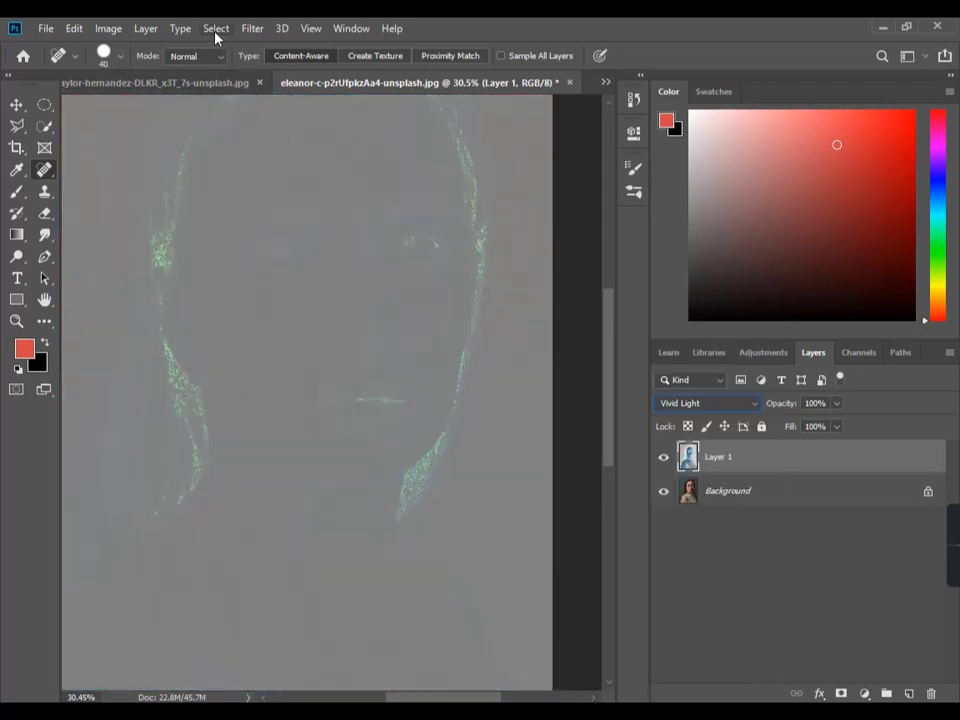
pyautogui.click(248, 32)
pyautogui.moveTo(290, 360)
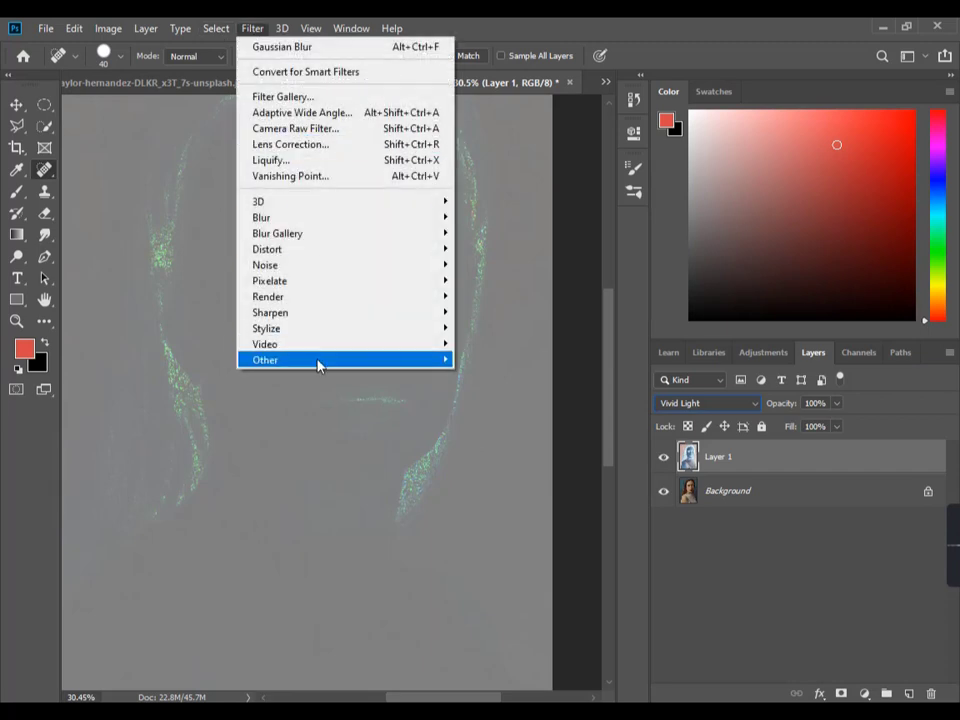
# Step: Apply High Pass to Layer 1 with a radius of about 27.7 pixels
pyautogui.click(524, 377)
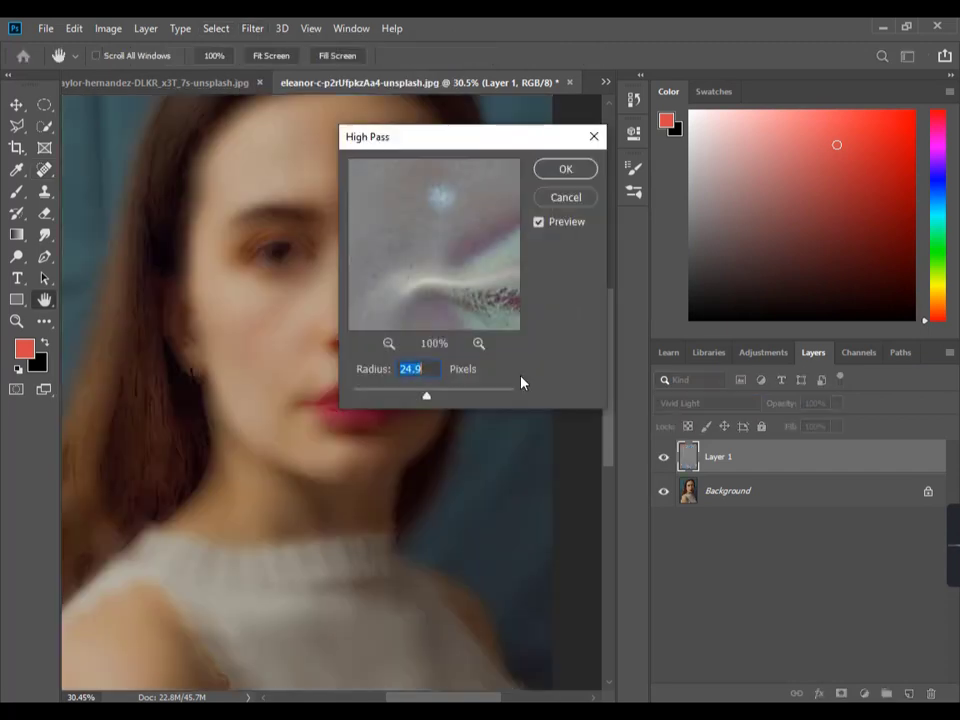
pyautogui.moveTo(464, 136)
pyautogui.mouseDown()
pyautogui.moveTo(671, 242)
pyautogui.moveTo(693, 211)
pyautogui.mouseUp()
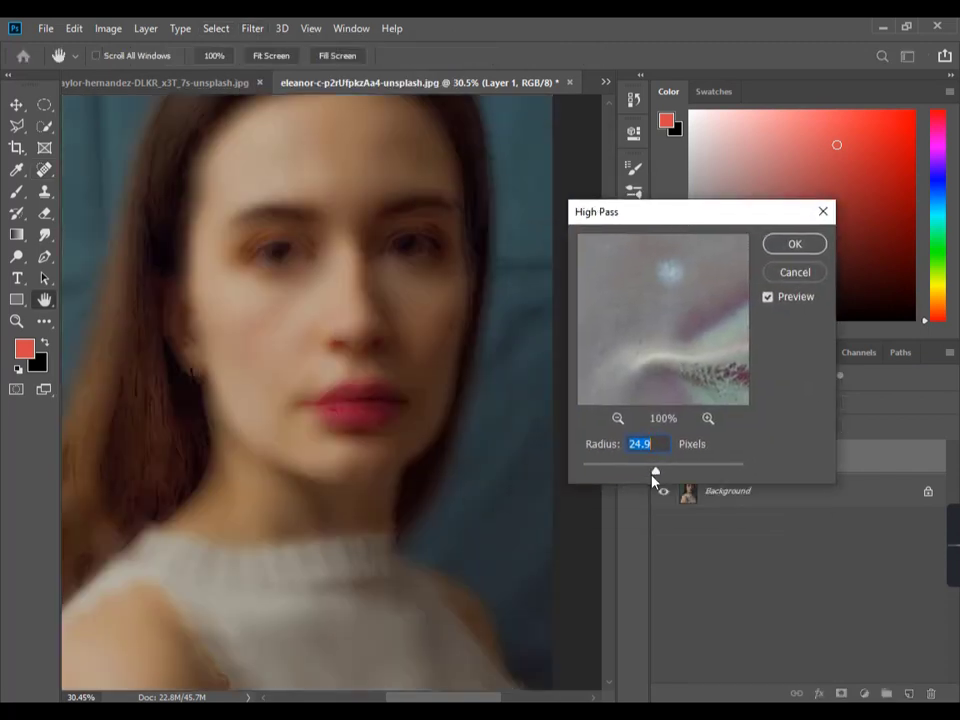
pyautogui.moveTo(656, 474)
pyautogui.mouseDown()
pyautogui.moveTo(665, 474)
pyautogui.moveTo(646, 475)
pyautogui.mouseUp()
pyautogui.moveTo(656, 474); pyautogui.dragTo(658, 476)
pyautogui.click(792, 245)
# Step: Preview a Gaussian Blur on Layer 1, adjusting the radius toward 2.5 pixels
pyautogui.press('j')
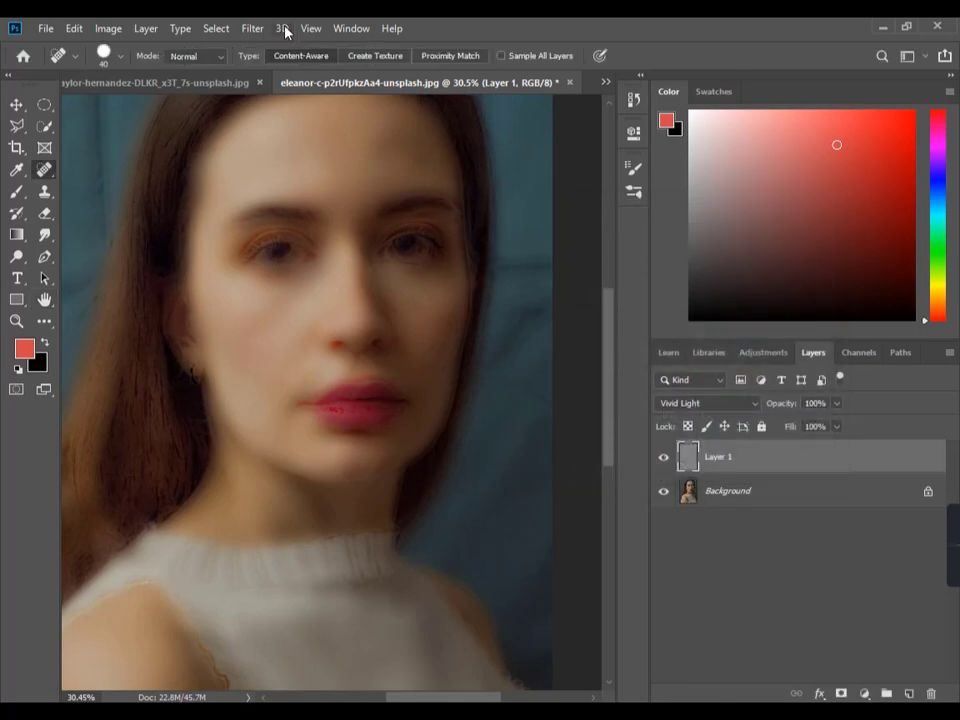
pyautogui.click(252, 28)
pyautogui.moveTo(300, 217)
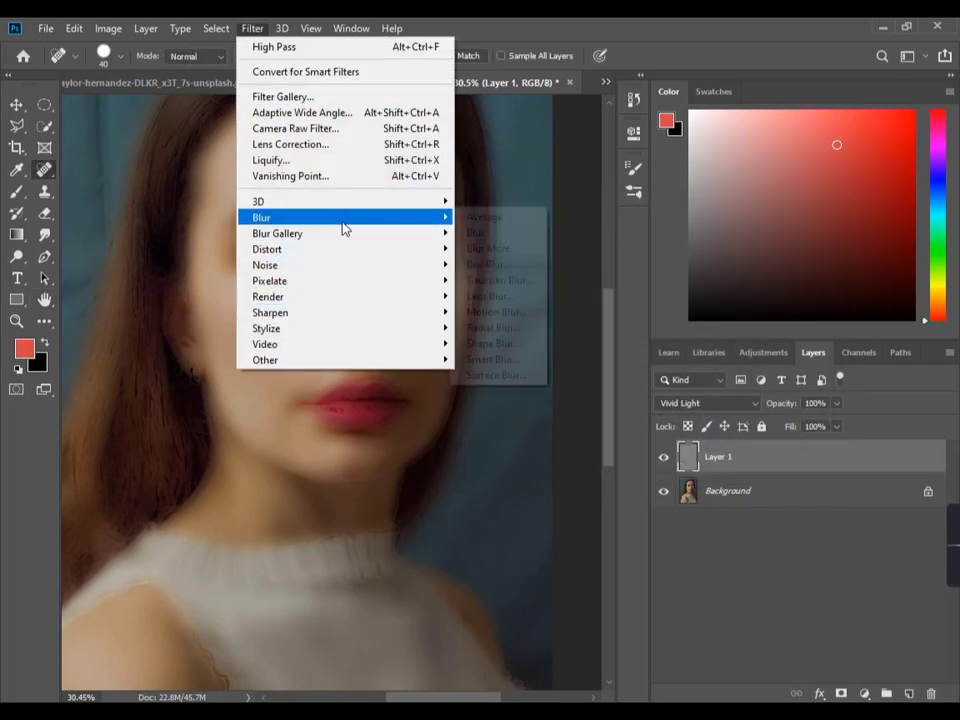
pyautogui.click(490, 280)
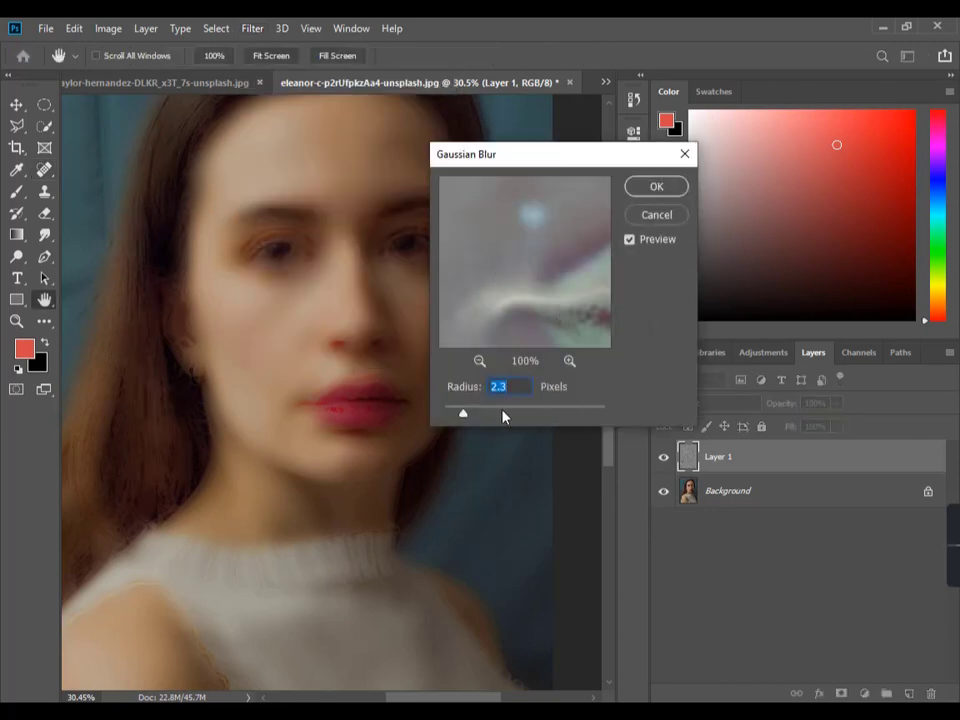
pyautogui.moveTo(464, 412); pyautogui.dragTo(485, 417)
pyautogui.moveTo(516, 163); pyautogui.dragTo(668, 167)
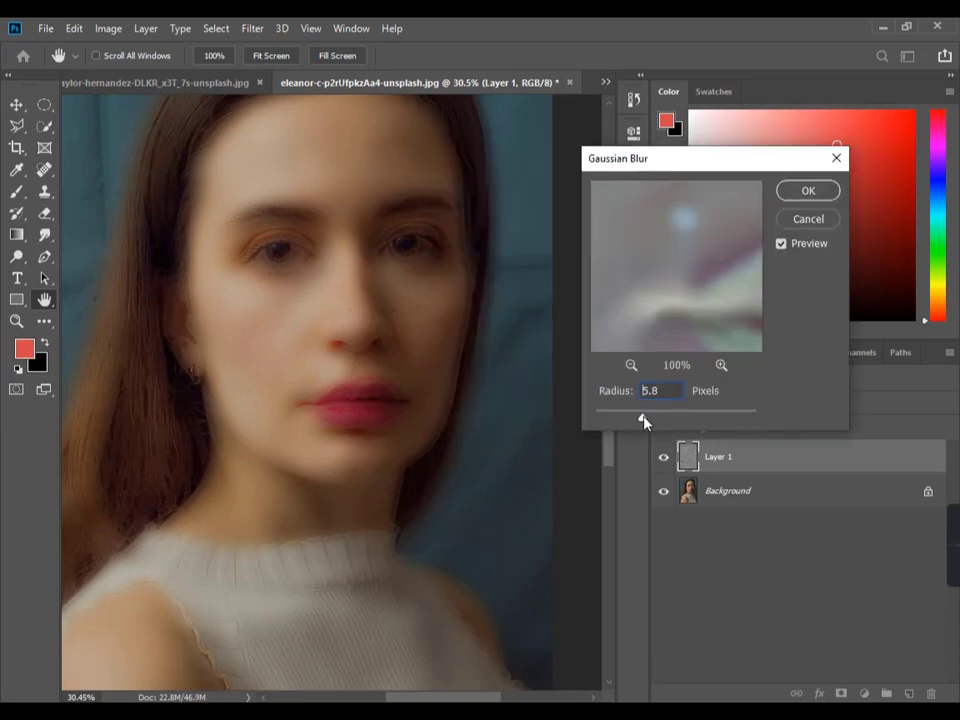
pyautogui.moveTo(643, 417)
pyautogui.mouseDown()
pyautogui.moveTo(655, 421)
pyautogui.moveTo(618, 423)
pyautogui.mouseUp()
# Step: Apply the Gaussian Blur and give Layer 1 a black hide-all mask
pyautogui.click(801, 200)
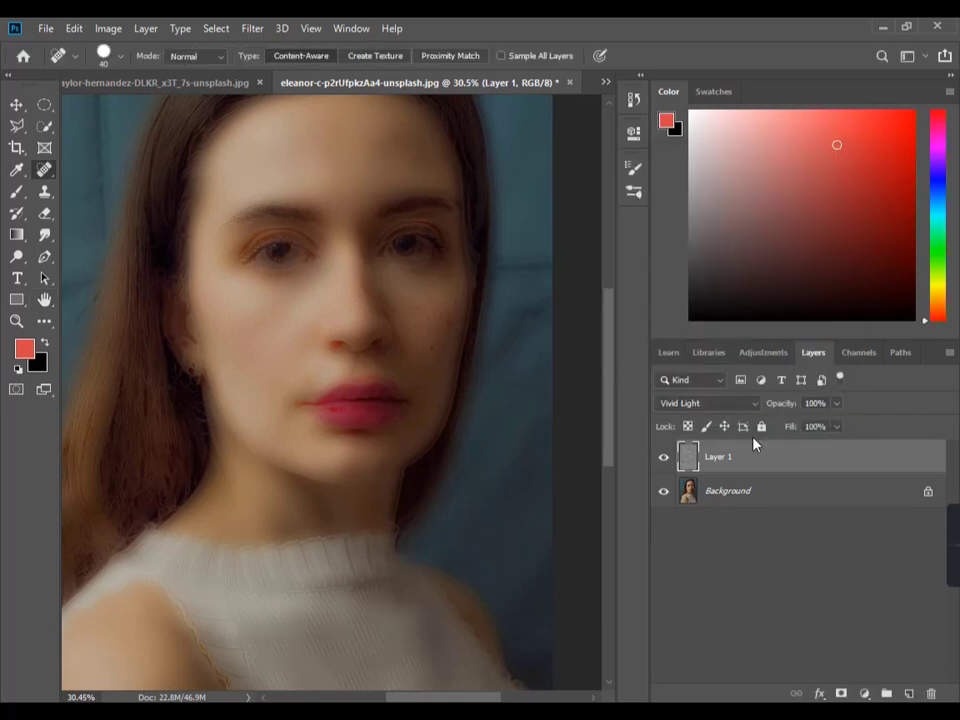
pyautogui.keyDown('alt'); pyautogui.click(841, 693); pyautogui.keyUp('alt')
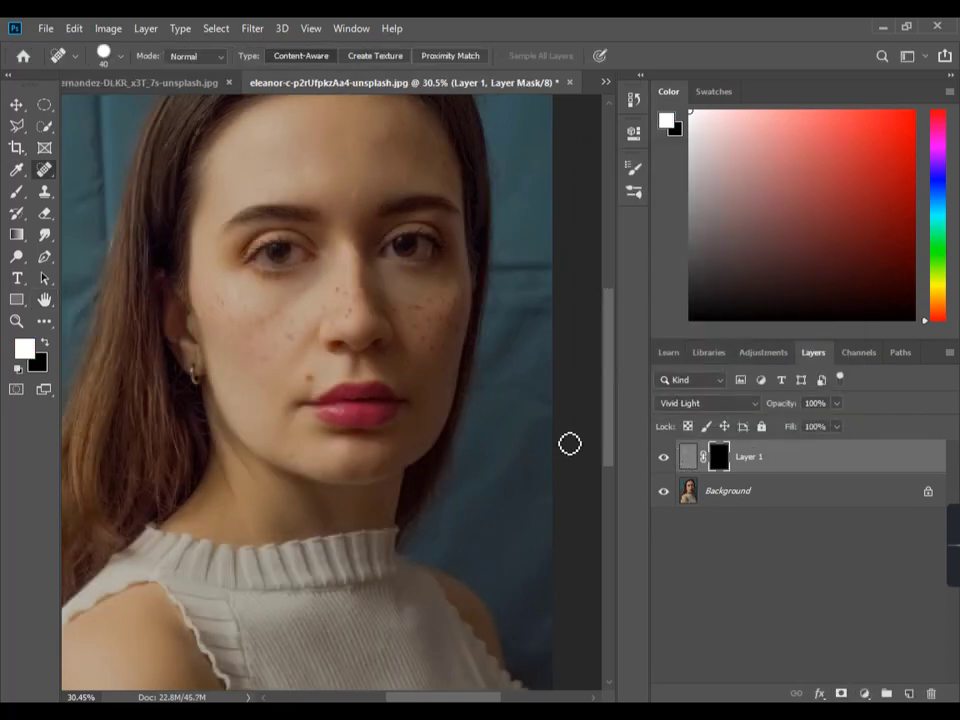
pyautogui.scroll(3, 328, 302)
pyautogui.scroll(1, 285, 306)
pyautogui.moveTo(277, 282); pyautogui.dragTo(306, 396)
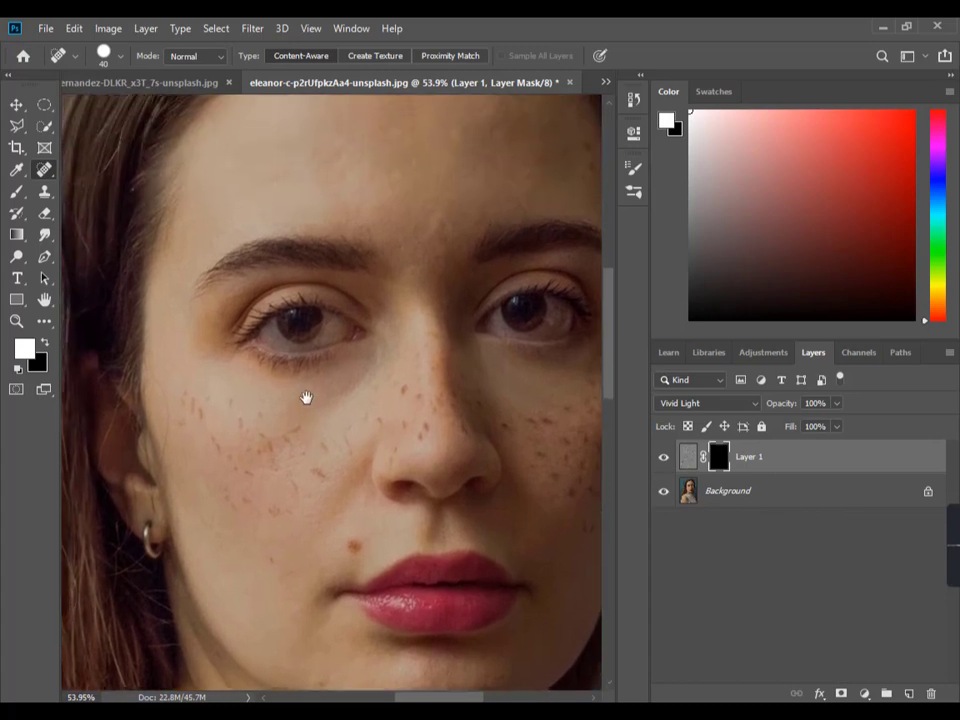
# Step: With a 150 px white brush, paint smoothing over the freckled left cheek
pyautogui.click(18, 193)
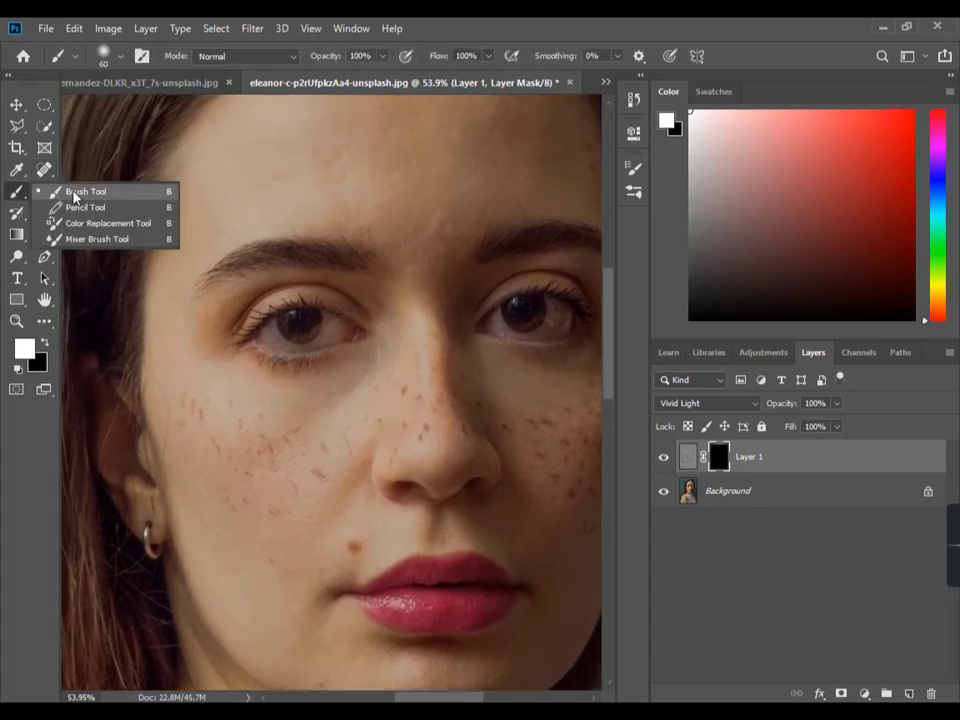
pyautogui.scroll(-3, 350, 245)
pyautogui.scroll(2, 334, 381)
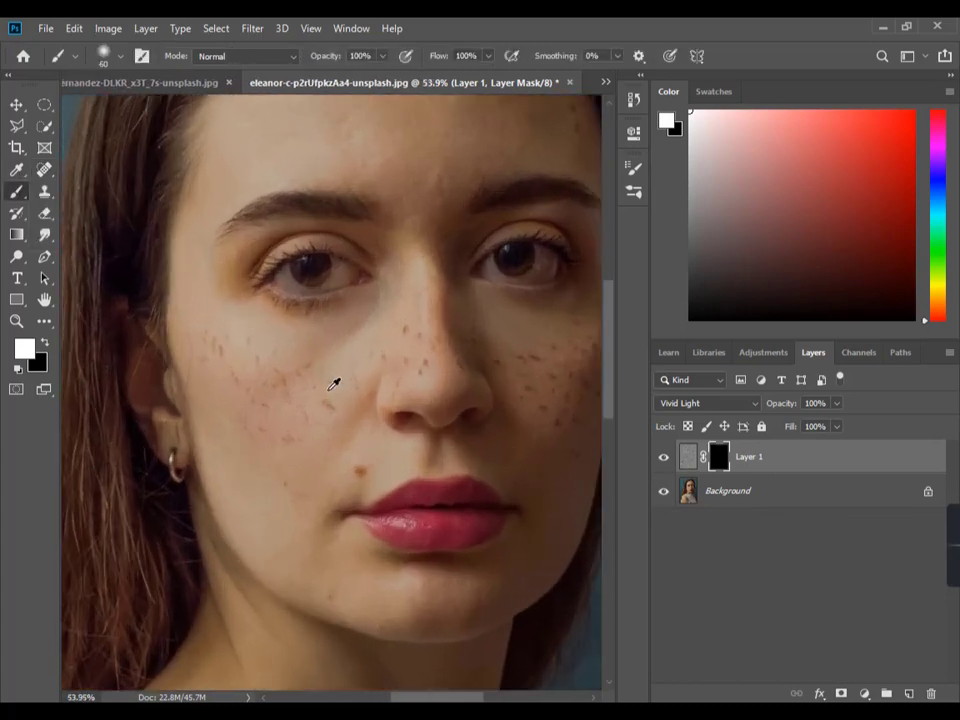
pyautogui.scroll(1, 321, 386)
pyautogui.scroll(1, 313, 400)
pyautogui.press(']')
pyautogui.press(']')
pyautogui.press(']')
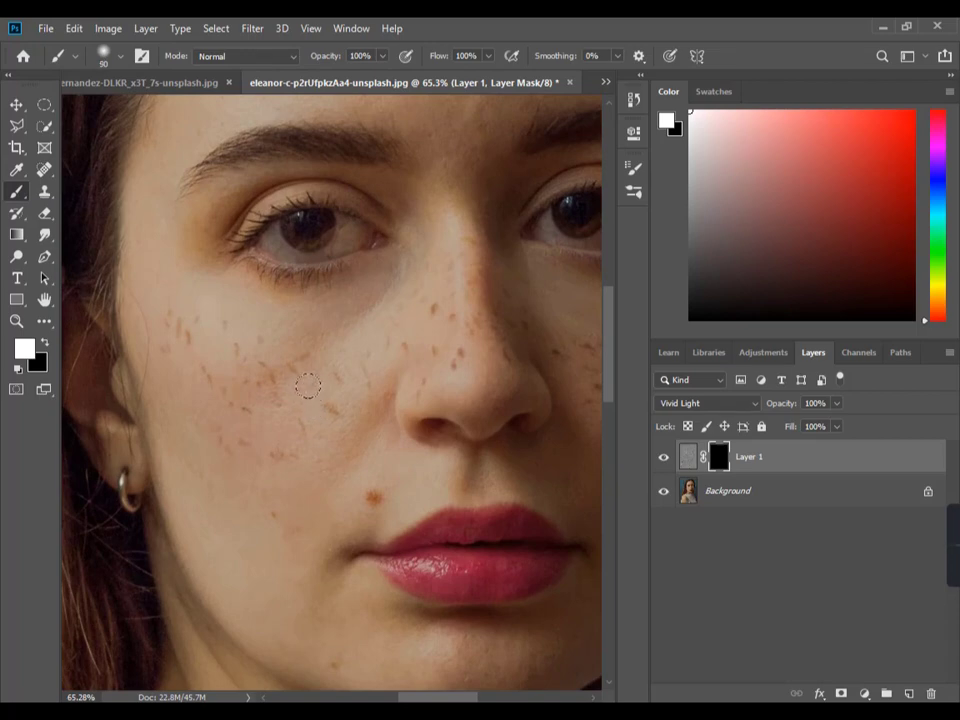
pyautogui.press(']')
pyautogui.press(']')
pyautogui.press(']')
pyautogui.moveTo(160, 293); pyautogui.dragTo(230, 417)
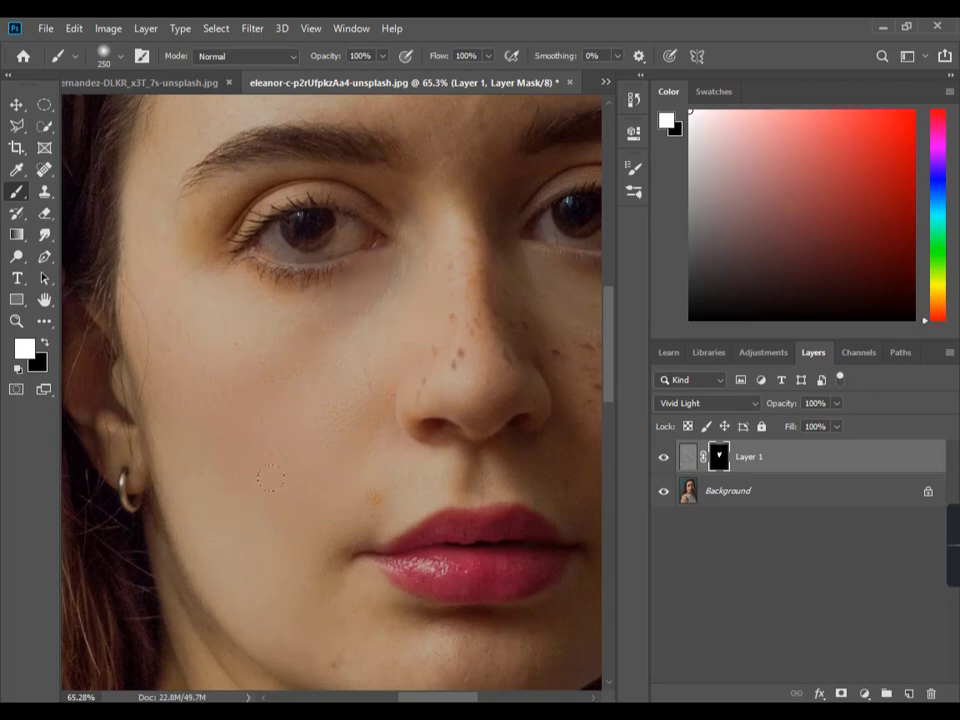
# Step: Paint smoothing onto the under-eye and forehead, switching brush size between 100 and 150
pyautogui.moveTo(246, 386); pyautogui.dragTo(254, 420)
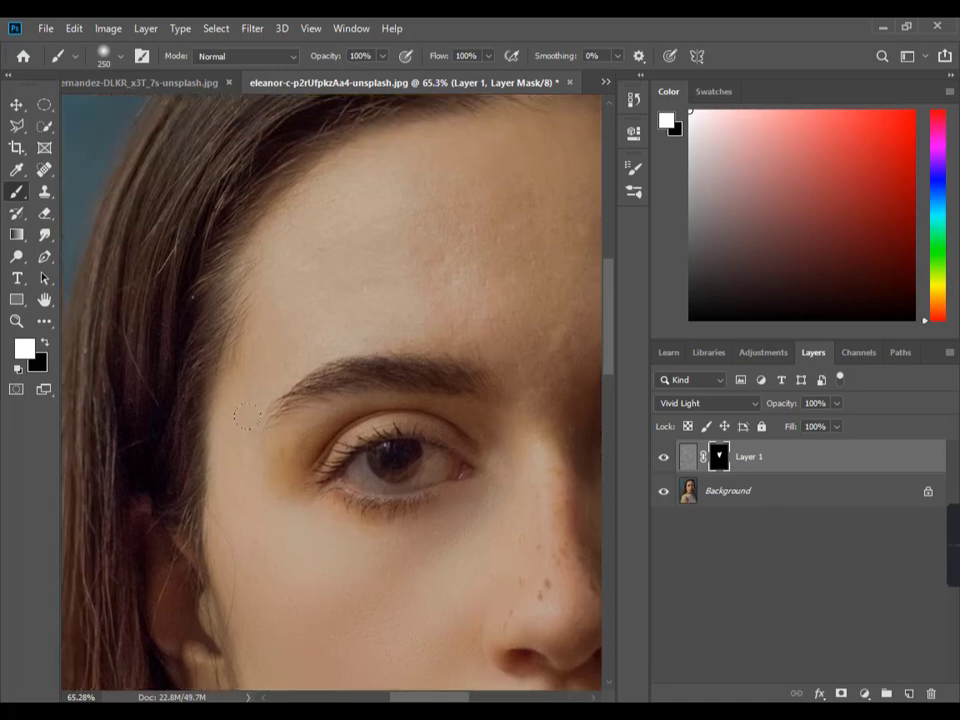
pyautogui.press('[')
pyautogui.press('[')
pyautogui.press('[')
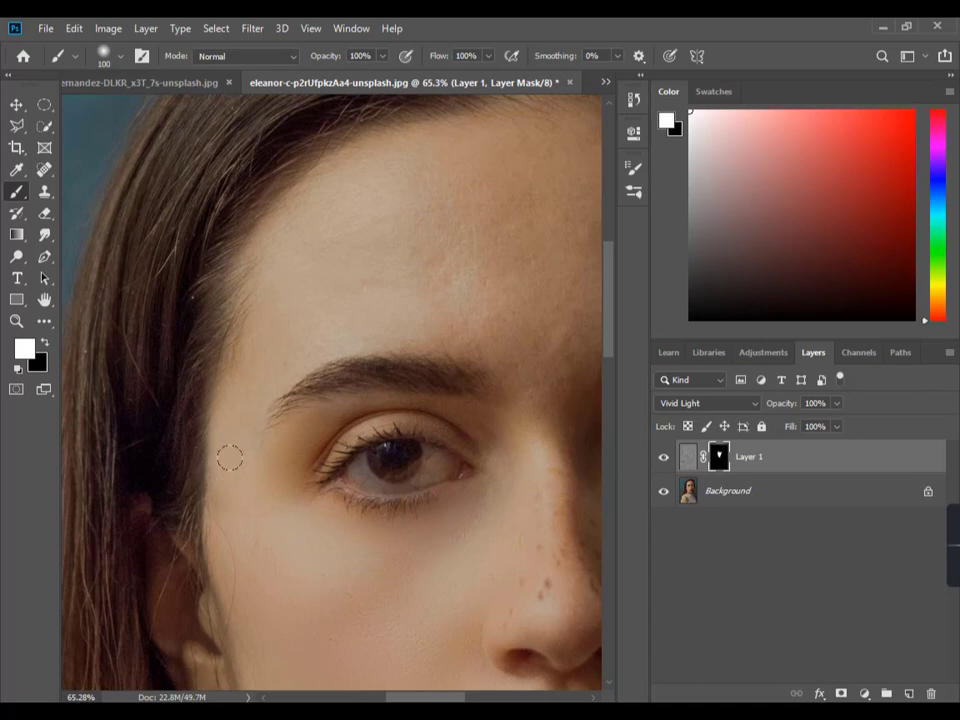
pyautogui.press(']')
pyautogui.press(']')
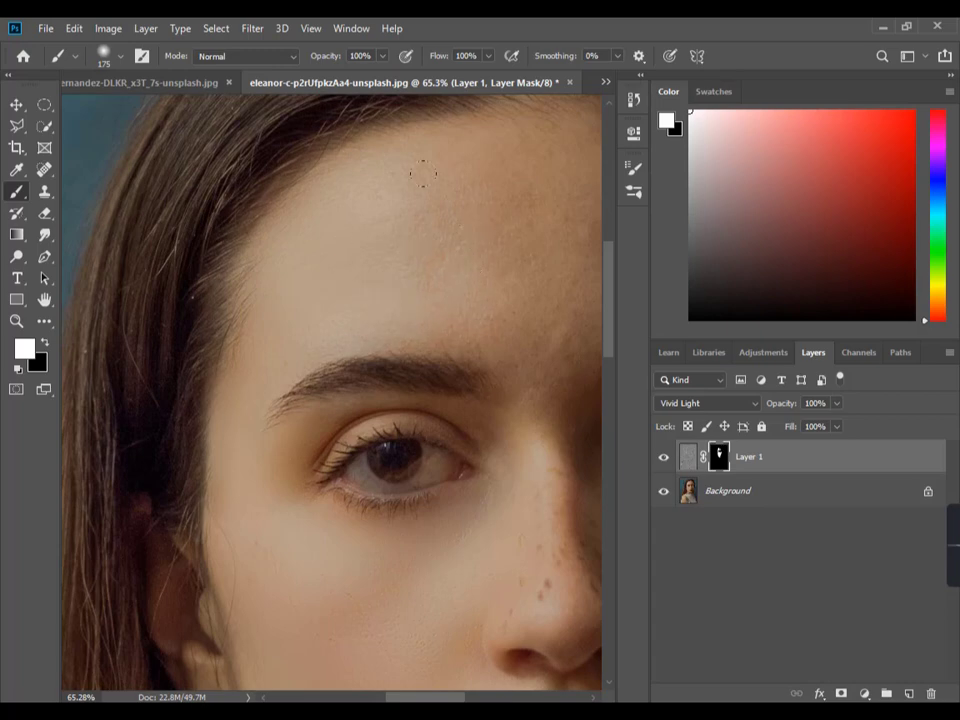
# Step: Paint smoothing over the brow centre, nose bridge and upper lip, narrowing the brush to 80
pyautogui.moveTo(398, 162)
pyautogui.mouseDown()
pyautogui.moveTo(289, 315)
pyautogui.moveTo(242, 274)
pyautogui.moveTo(156, 272)
pyautogui.mouseUp()
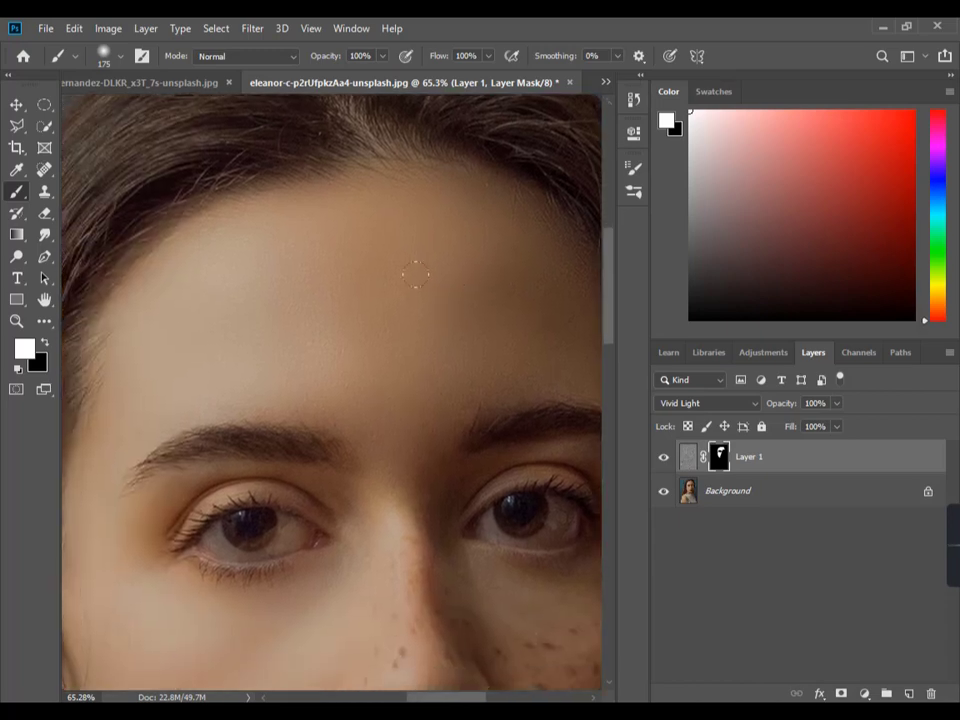
pyautogui.moveTo(406, 322); pyautogui.dragTo(381, 195)
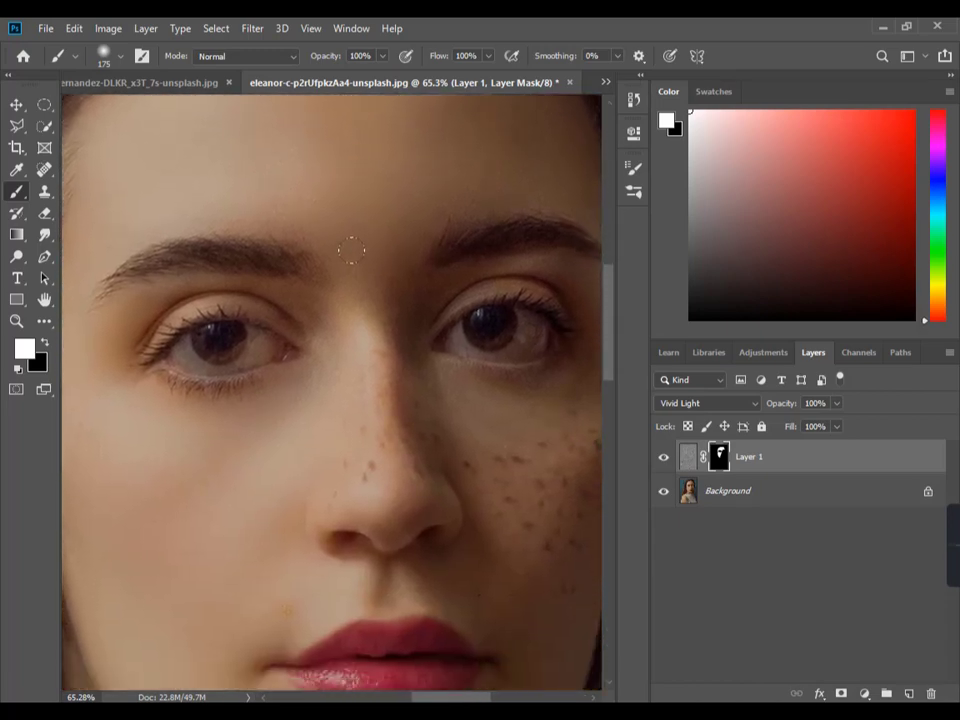
pyautogui.press('[')
pyautogui.press('[')
pyautogui.press('[')
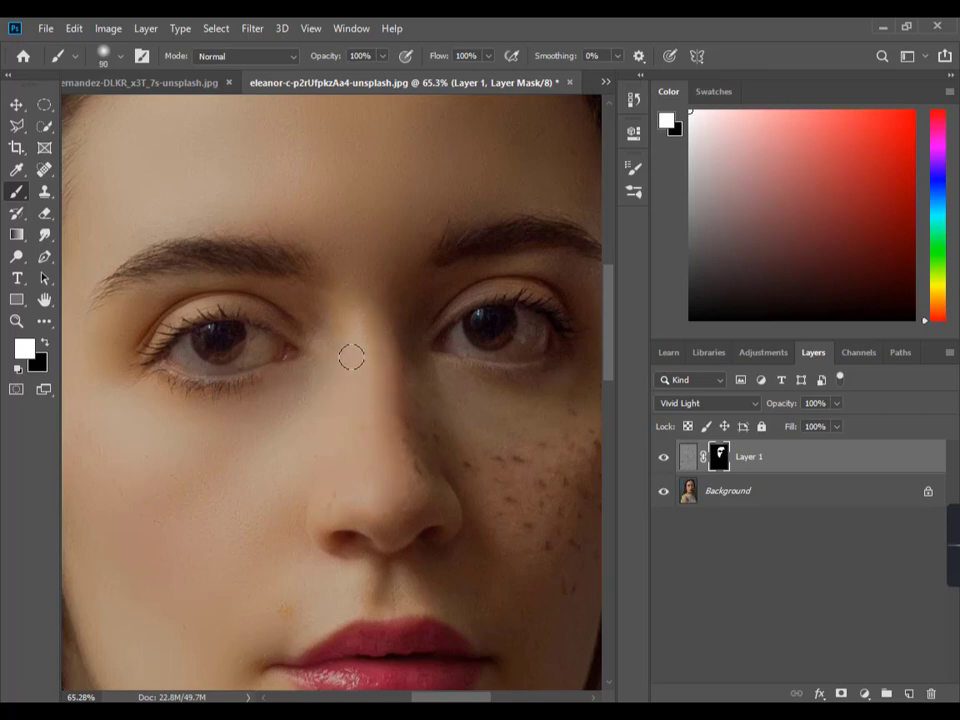
pyautogui.press('[')
# Step: Smooth the blemish above the lip and the freckled right cheek with a 100–125 brush
pyautogui.click(283, 605)
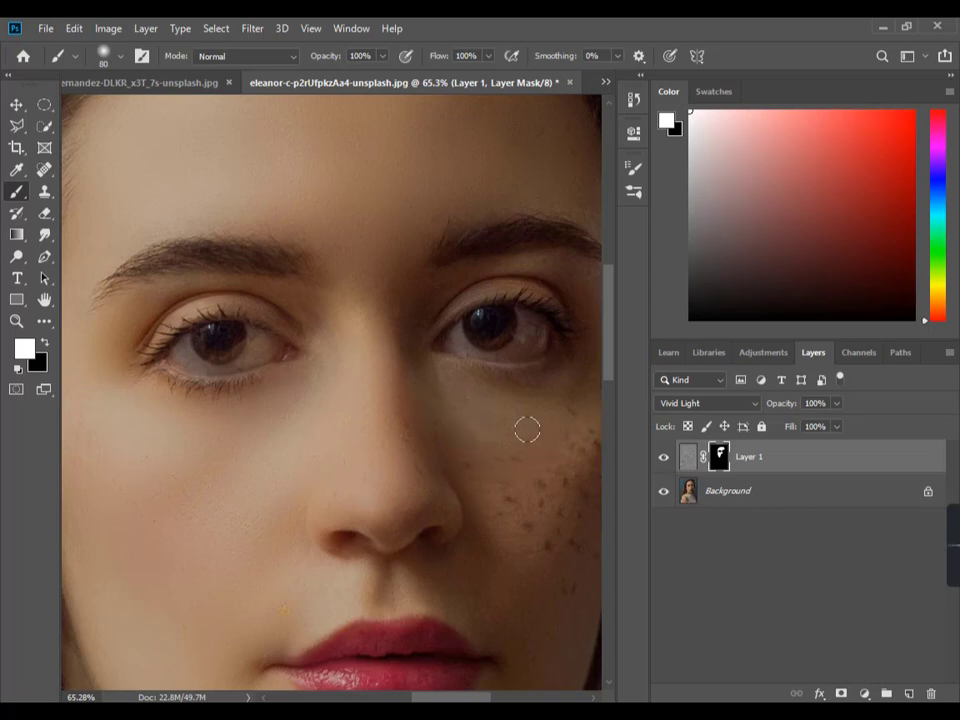
pyautogui.moveTo(494, 398); pyautogui.dragTo(403, 390)
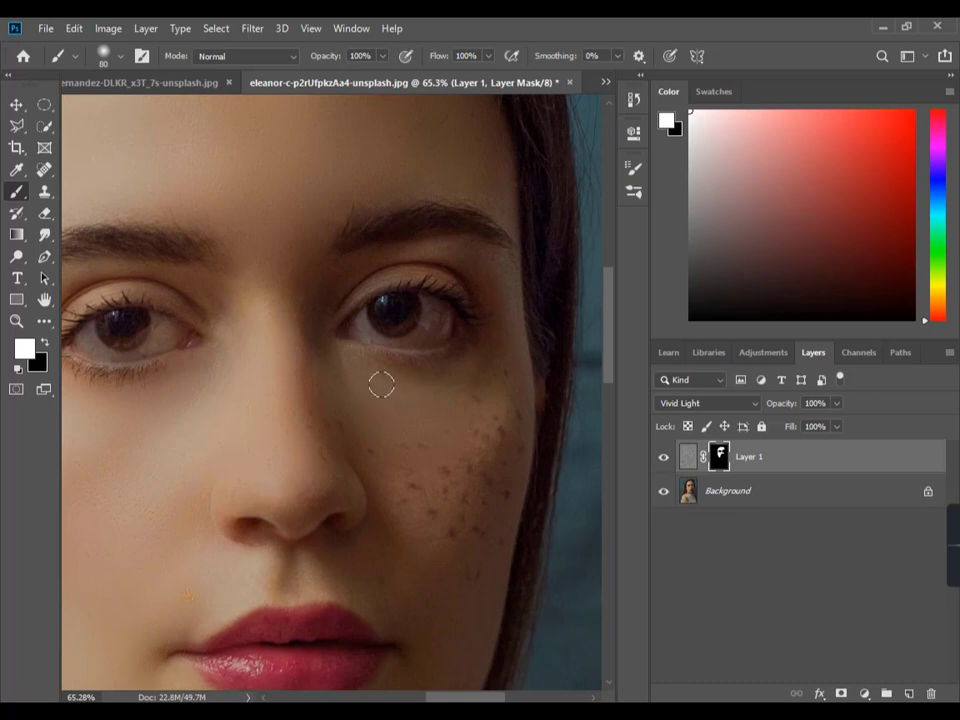
pyautogui.press(']')
pyautogui.press(']')
pyautogui.press(']')
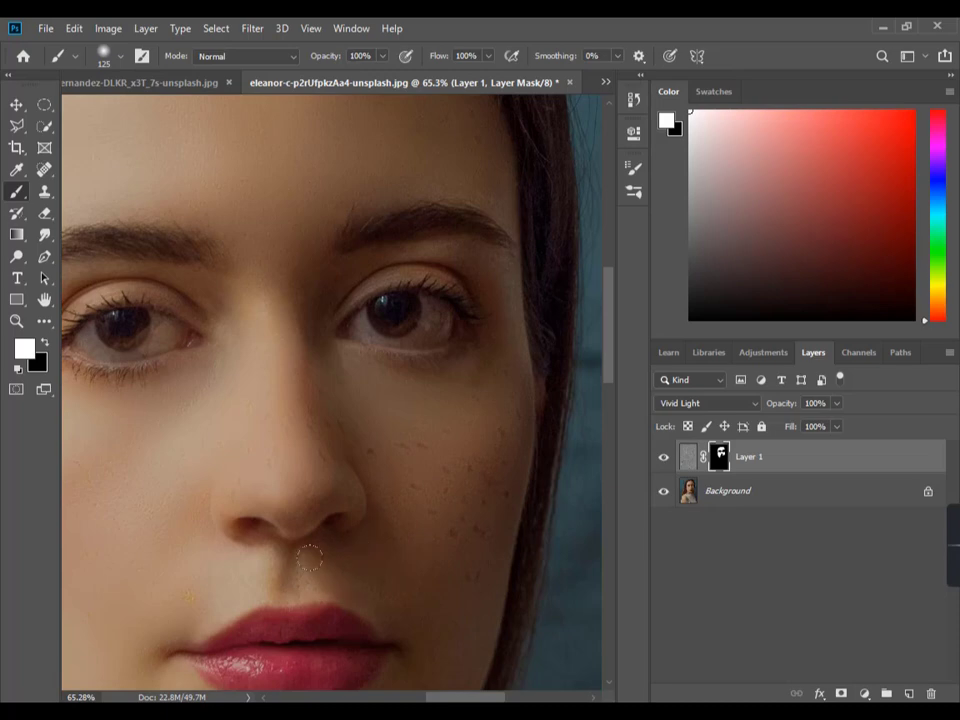
pyautogui.scroll(-3, 340, 497)
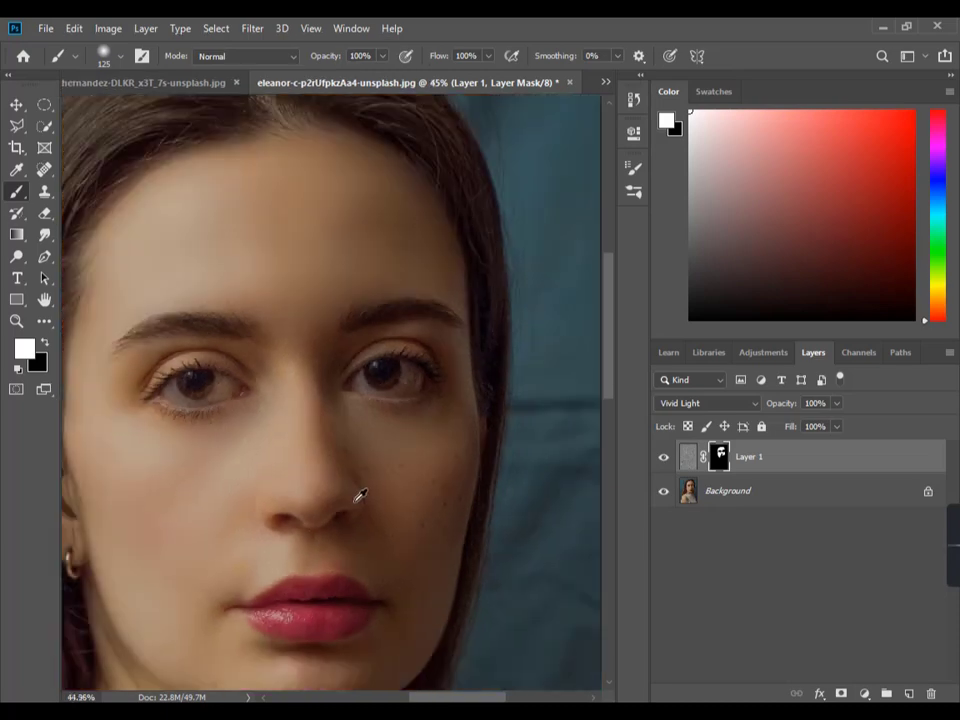
pyautogui.scroll(-1, 358, 499)
pyautogui.scroll(3, 380, 568)
pyautogui.scroll(2, 360, 561)
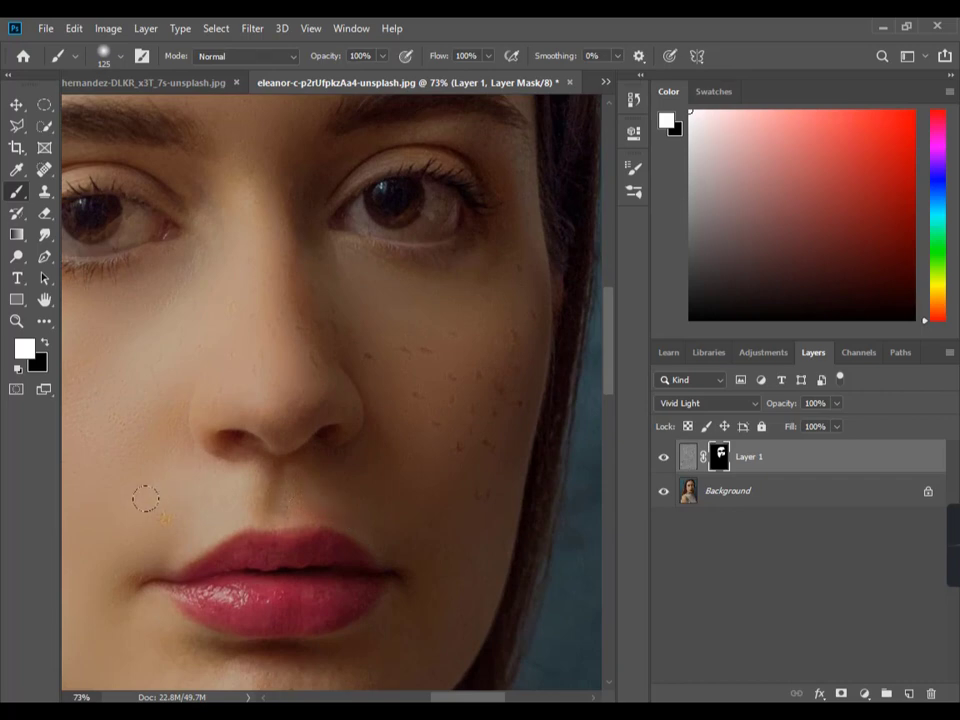
pyautogui.press('[')
pyautogui.press('[')
pyautogui.press('[')
pyautogui.press('[')
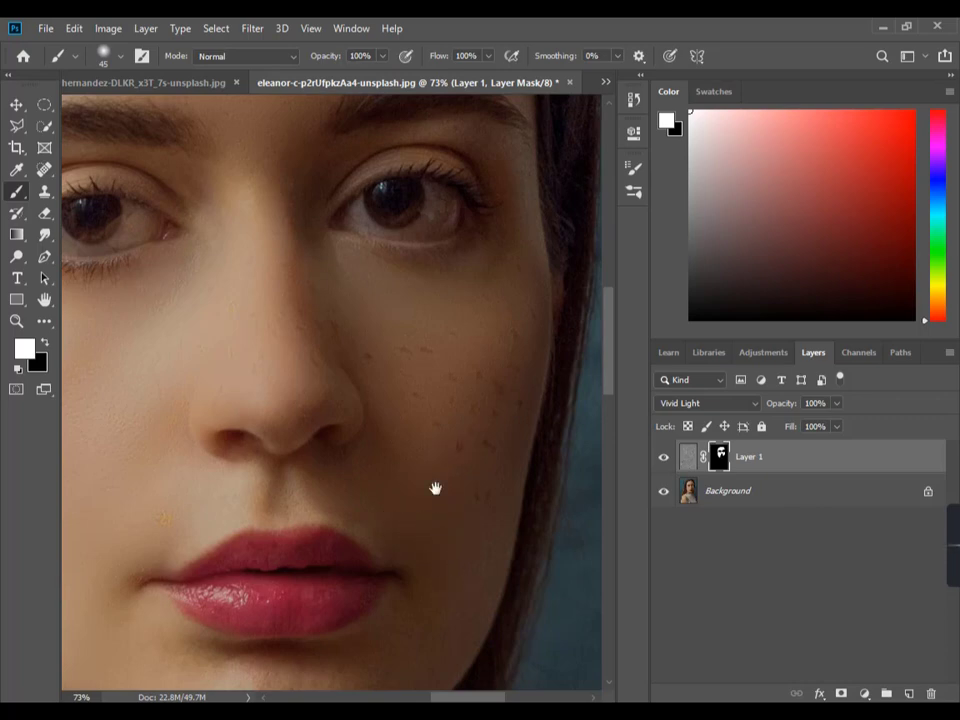
# Step: Paint smoothing across the chin below the lip and toward the right jawline
pyautogui.moveTo(435, 488); pyautogui.dragTo(441, 401)
pyautogui.scroll(2, 364, 574)
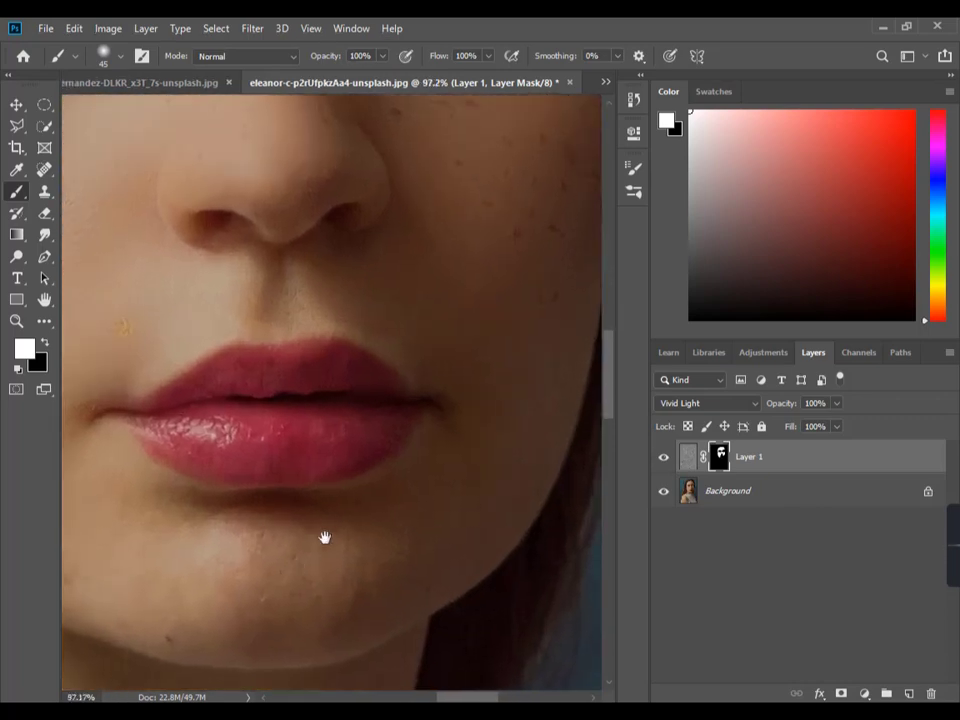
pyautogui.moveTo(325, 538); pyautogui.dragTo(400, 463)
pyautogui.press(']')
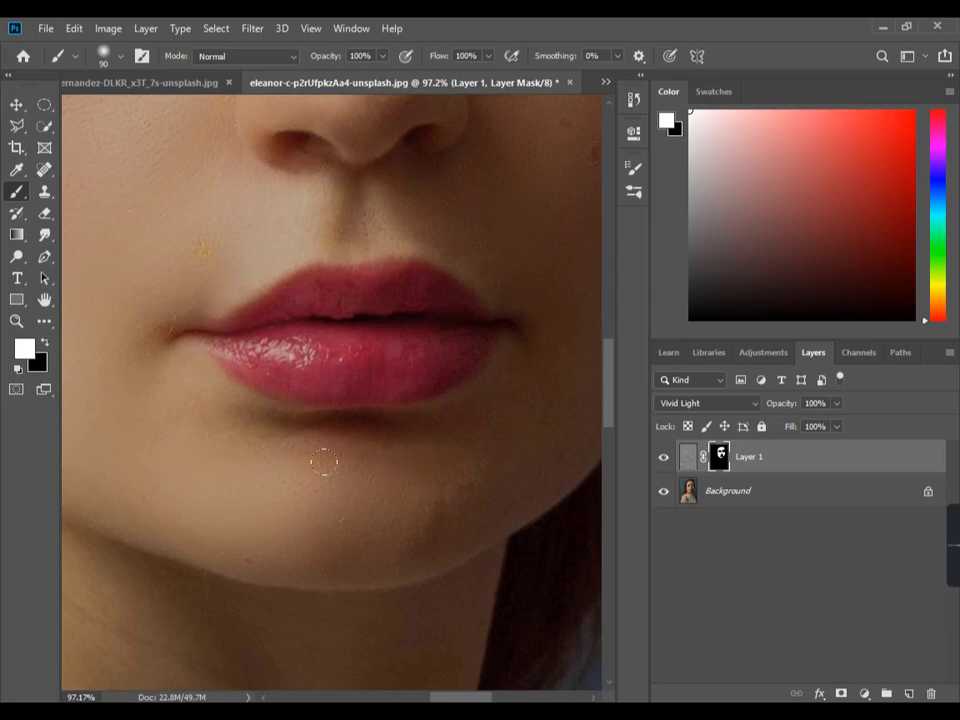
pyautogui.moveTo(323, 462); pyautogui.dragTo(232, 478)
pyautogui.moveTo(295, 457); pyautogui.dragTo(386, 462)
pyautogui.moveTo(529, 414); pyautogui.dragTo(415, 475)
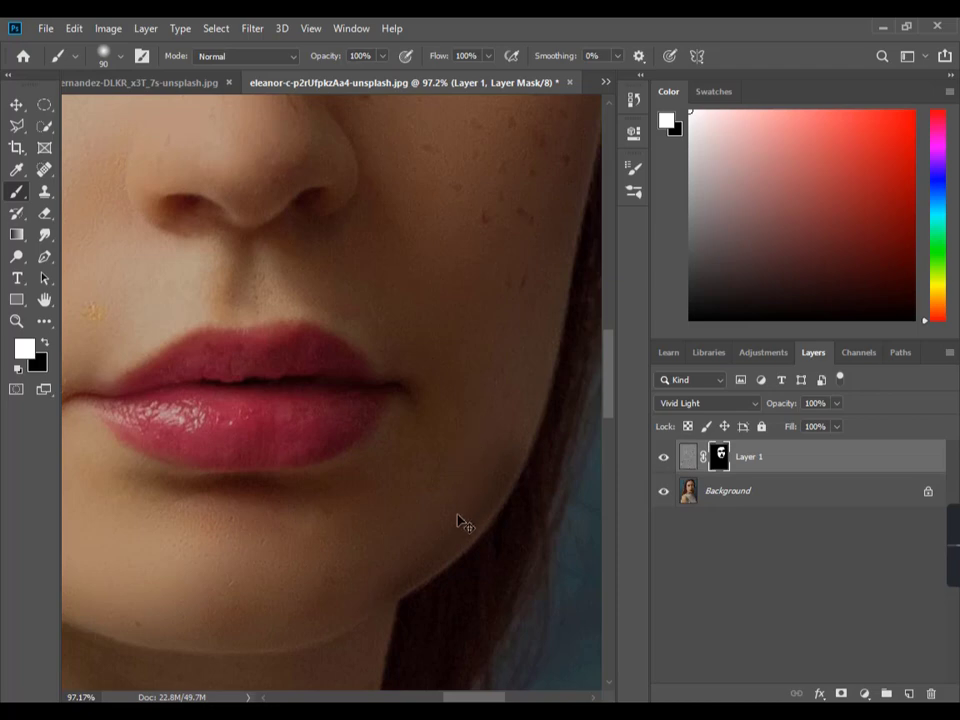
pyautogui.press('[')
pyautogui.press('[')
pyautogui.press('[')
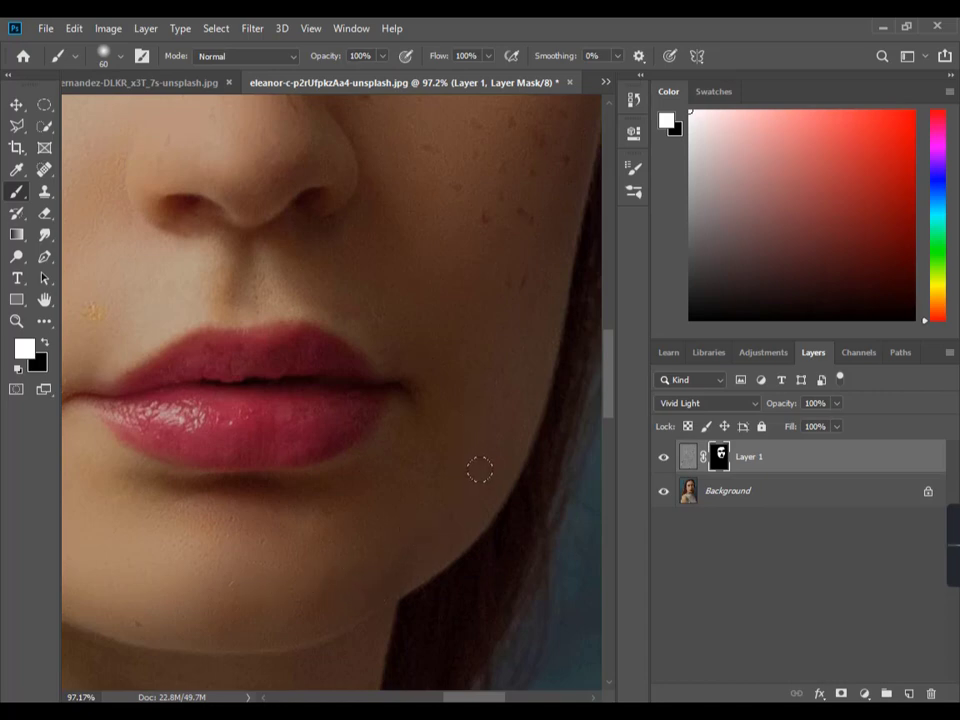
pyautogui.press('[')
pyautogui.press('[')
# Step: Frame the neck and sweater collar in view using the Move tool and zoom
pyautogui.click(290, 58)
pyautogui.click(290, 58)
pyautogui.click(17, 106)
pyautogui.scroll(2, 407, 261)
pyautogui.scroll(-2, 474, 349)
pyautogui.scroll(-3, 416, 298)
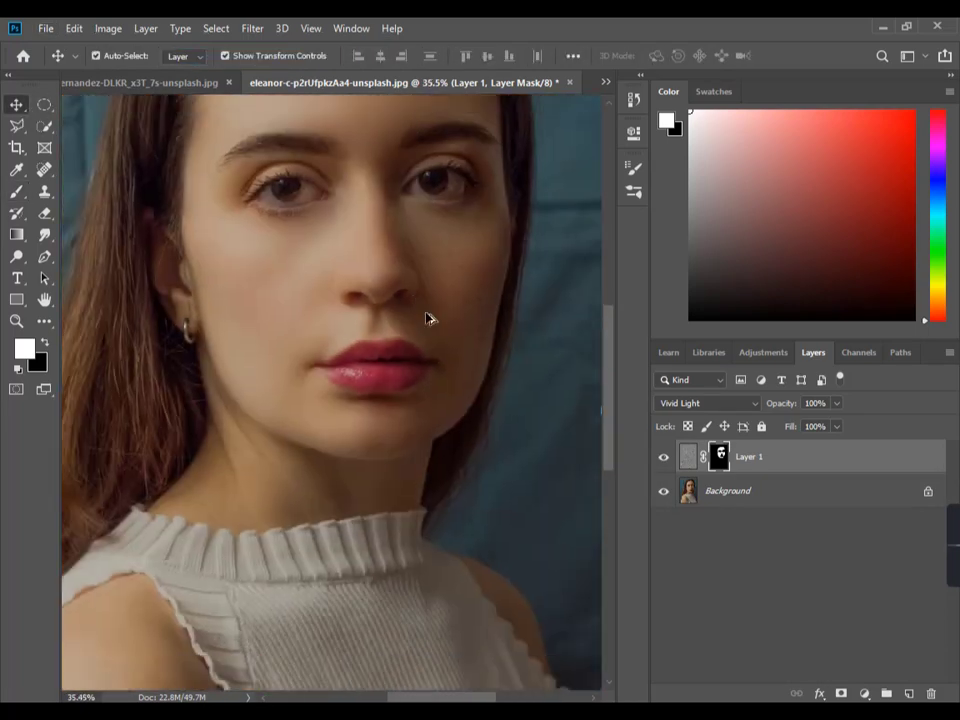
pyautogui.scroll(1, 425, 390)
pyautogui.scroll(1, 455, 418)
pyautogui.scroll(1, 405, 459)
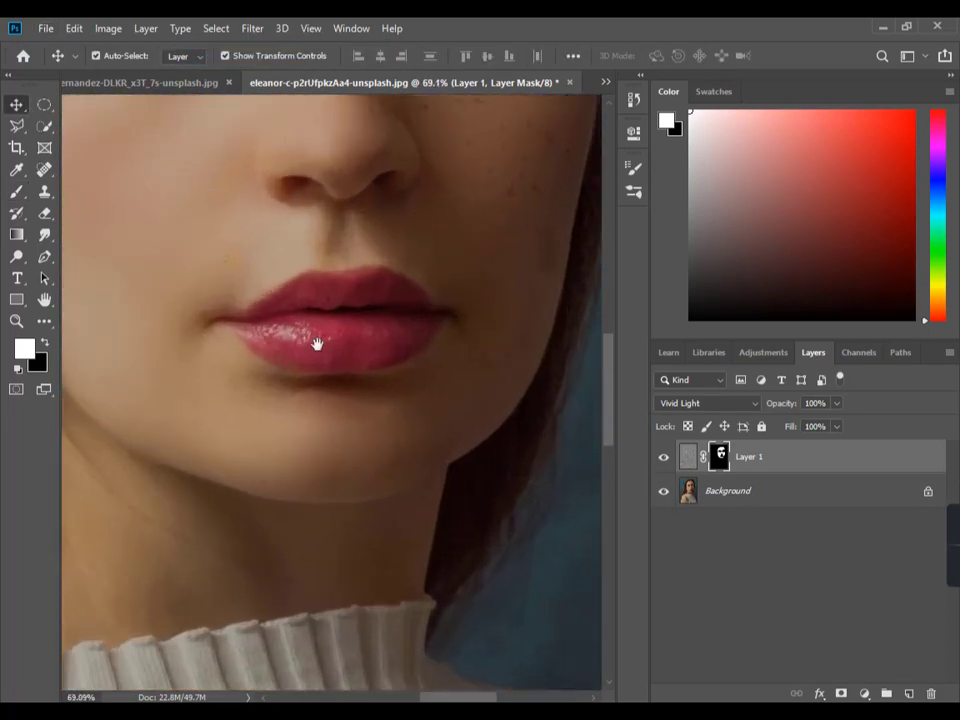
pyautogui.moveTo(316, 344); pyautogui.dragTo(424, 304)
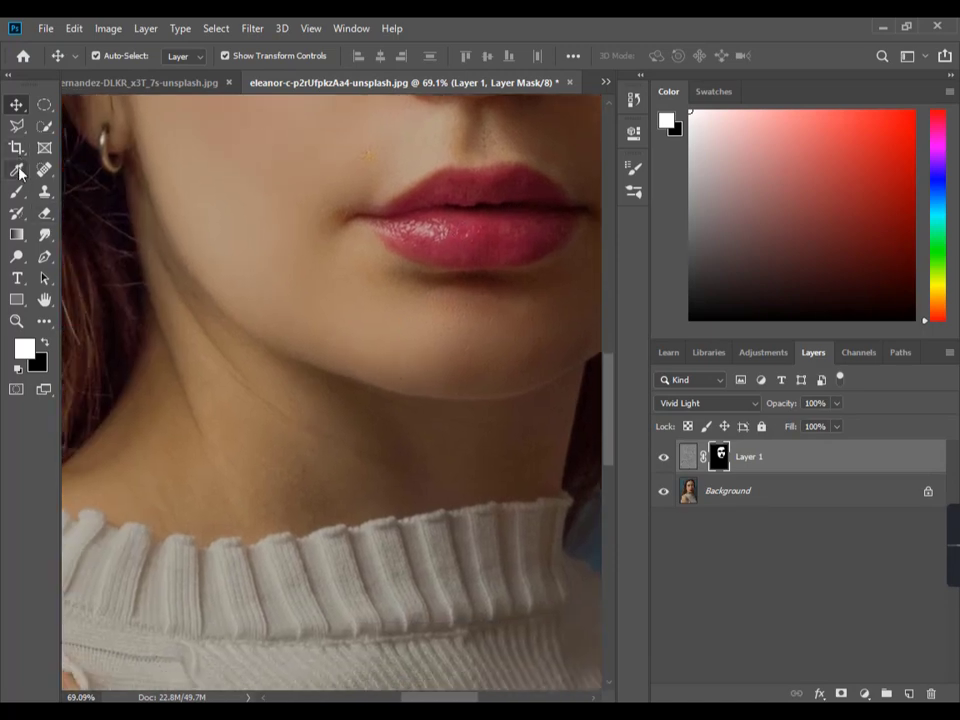
# Step: Paint smoothing over the neck with a brush sized between 50 and 90
pyautogui.click(19, 172)
pyautogui.click(17, 191)
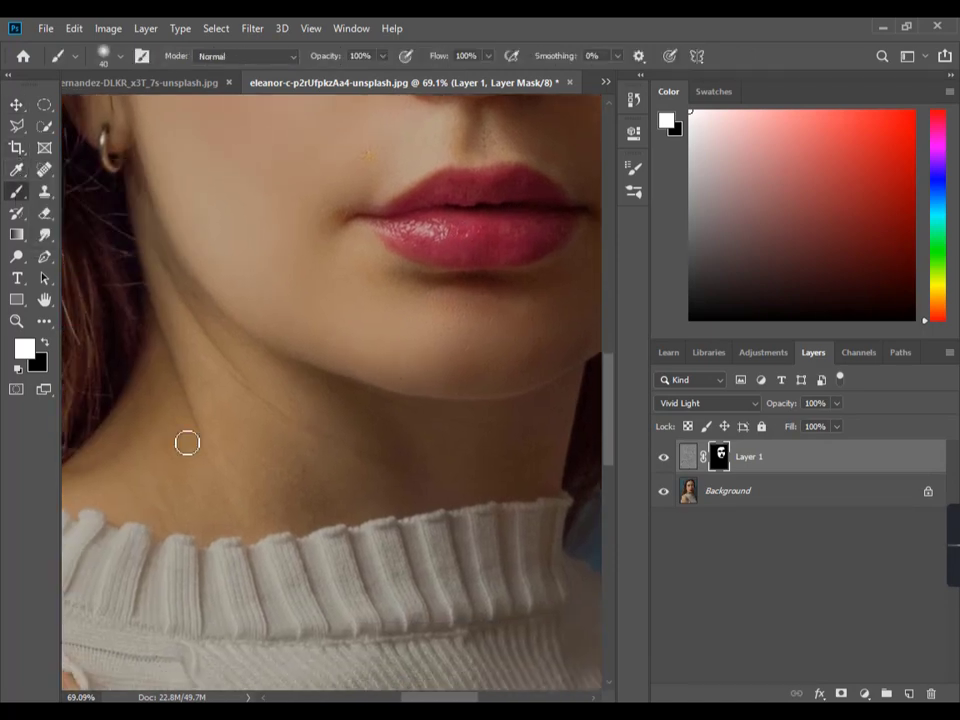
pyautogui.press(']')
pyautogui.press(']')
pyautogui.press(']')
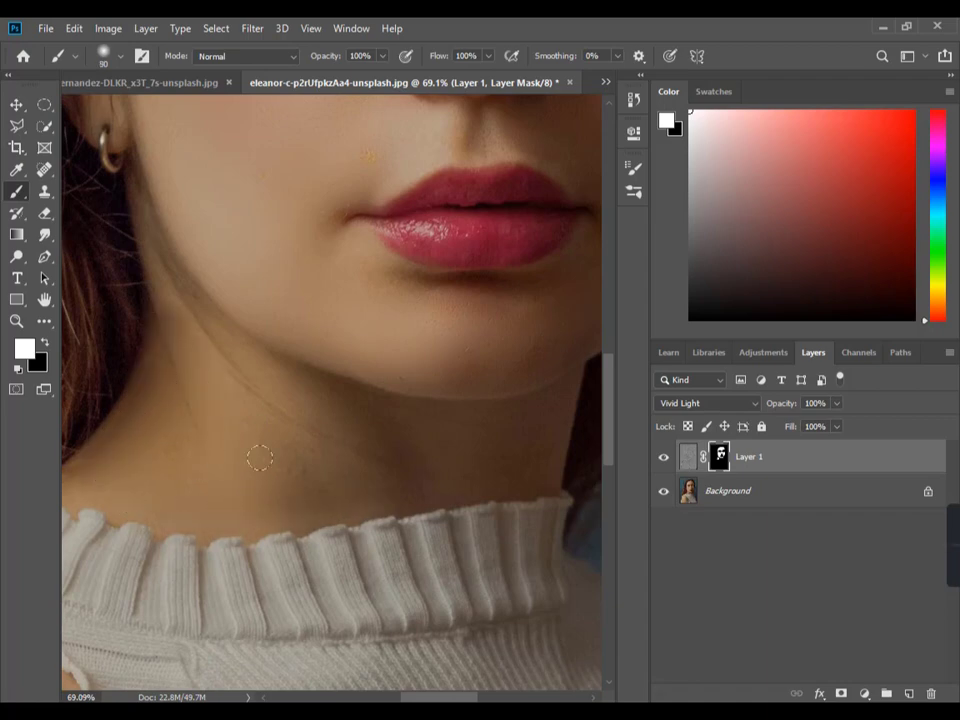
pyautogui.press(']')
pyautogui.press('[')
pyautogui.press('[')
pyautogui.press('[')
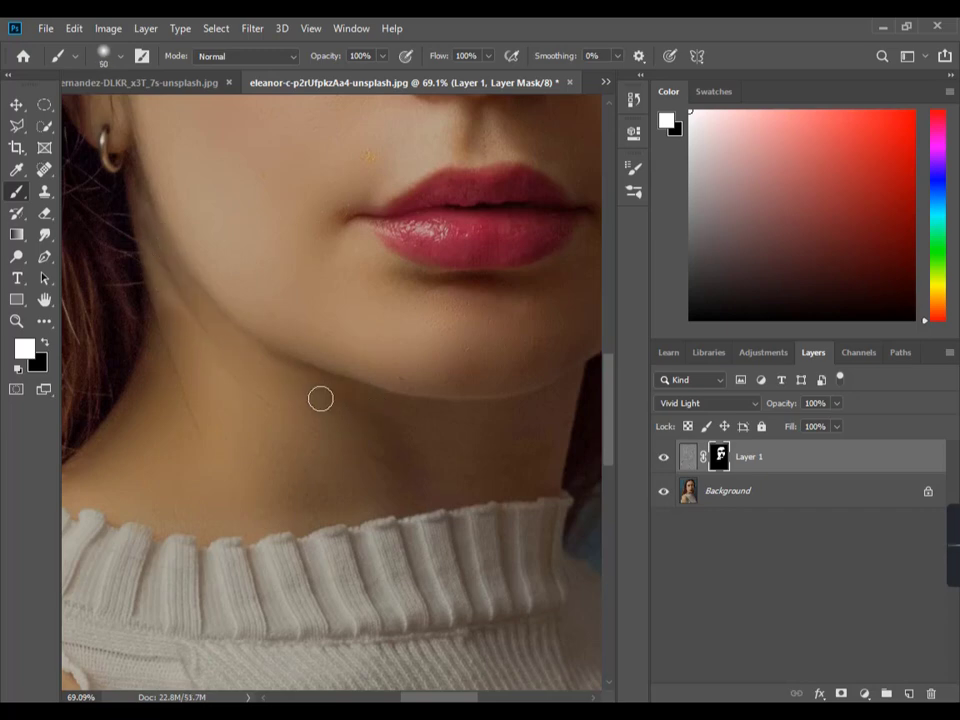
pyautogui.press(']')
pyautogui.press(']')
pyautogui.press(']')
pyautogui.moveTo(450, 461)
pyautogui.mouseDown()
pyautogui.moveTo(345, 480)
pyautogui.moveTo(214, 446)
pyautogui.mouseUp()
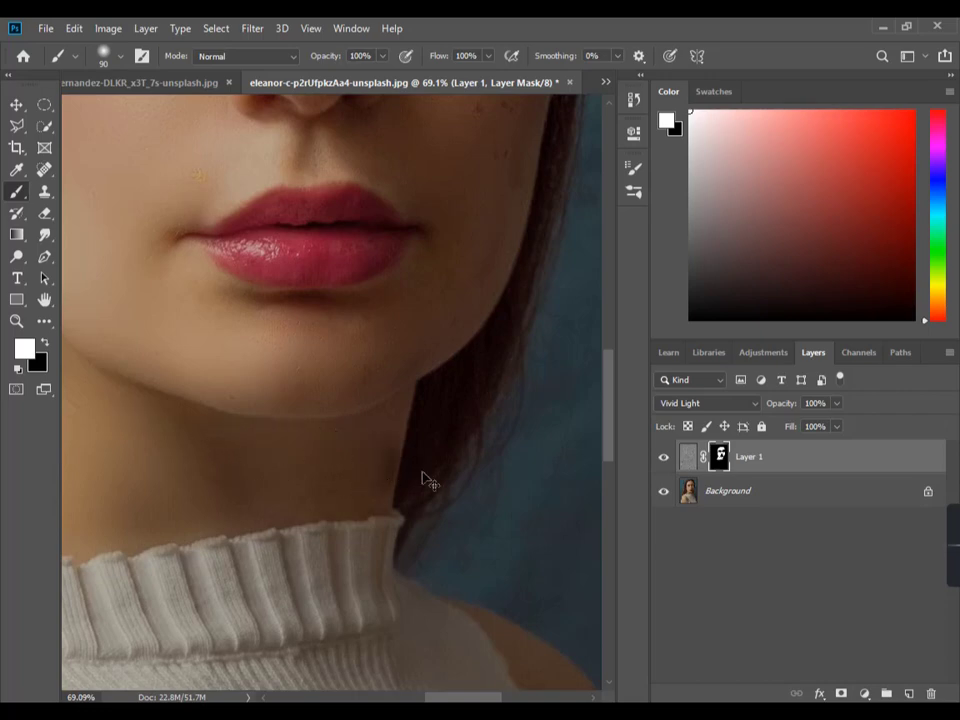
# Step: Zoom and reposition the view to frame the bare shoulder for painting
pyautogui.scroll(-3, 424, 453)
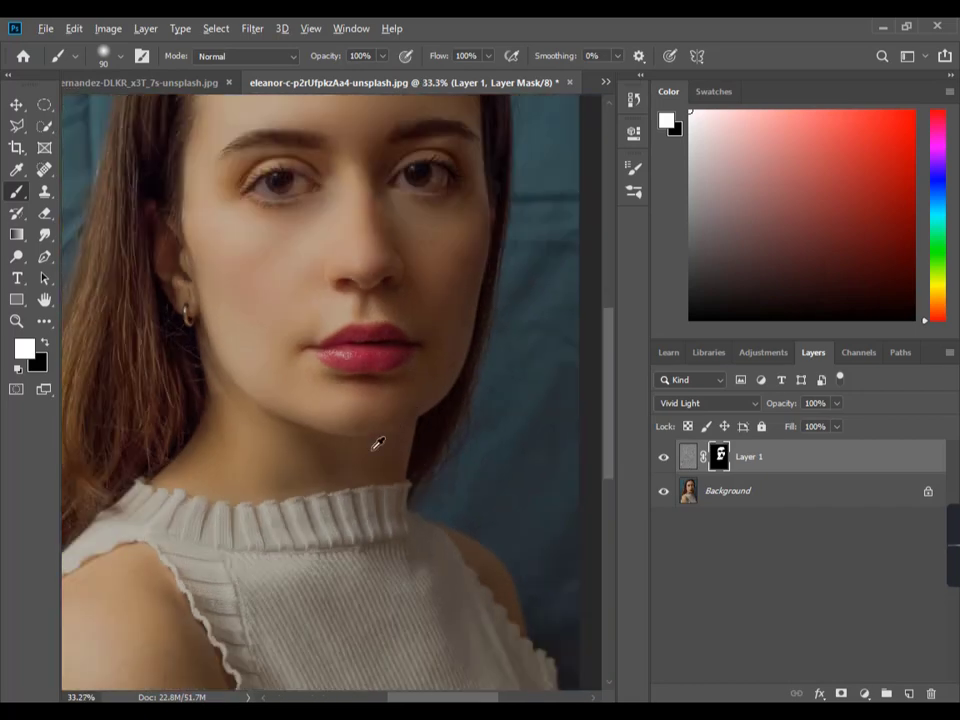
pyautogui.scroll(3, 377, 444)
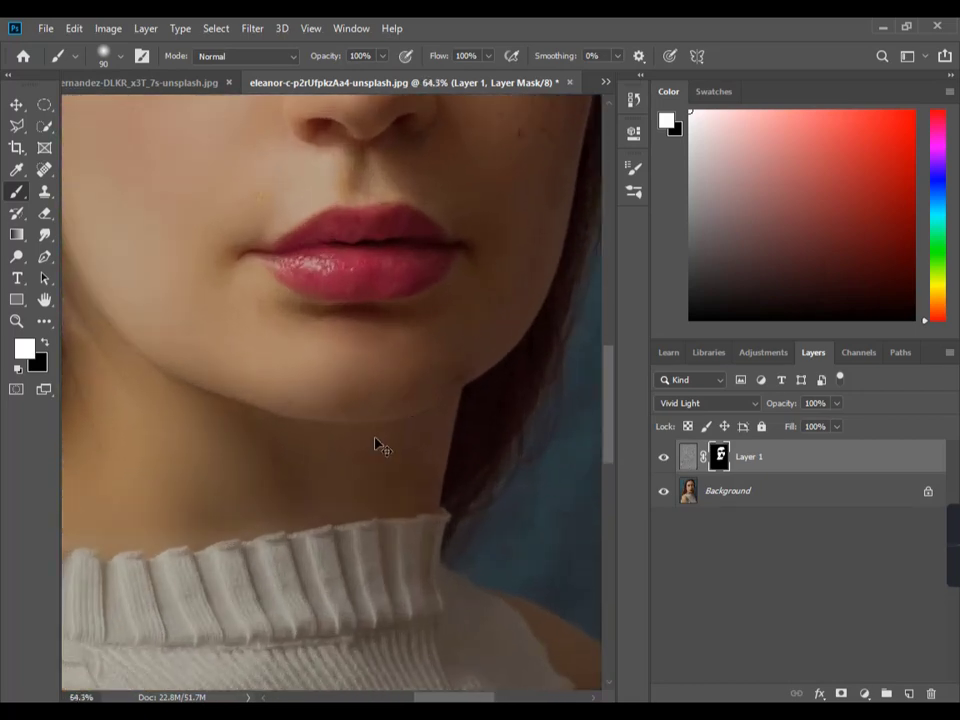
pyautogui.scroll(2, 416, 347)
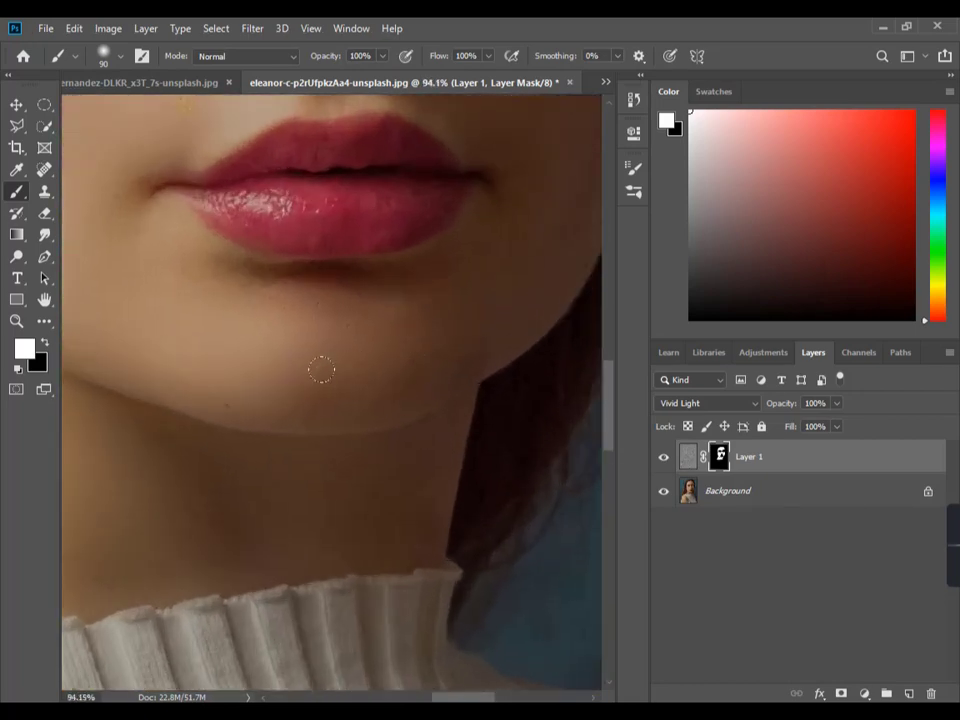
pyautogui.scroll(-1, 286, 367)
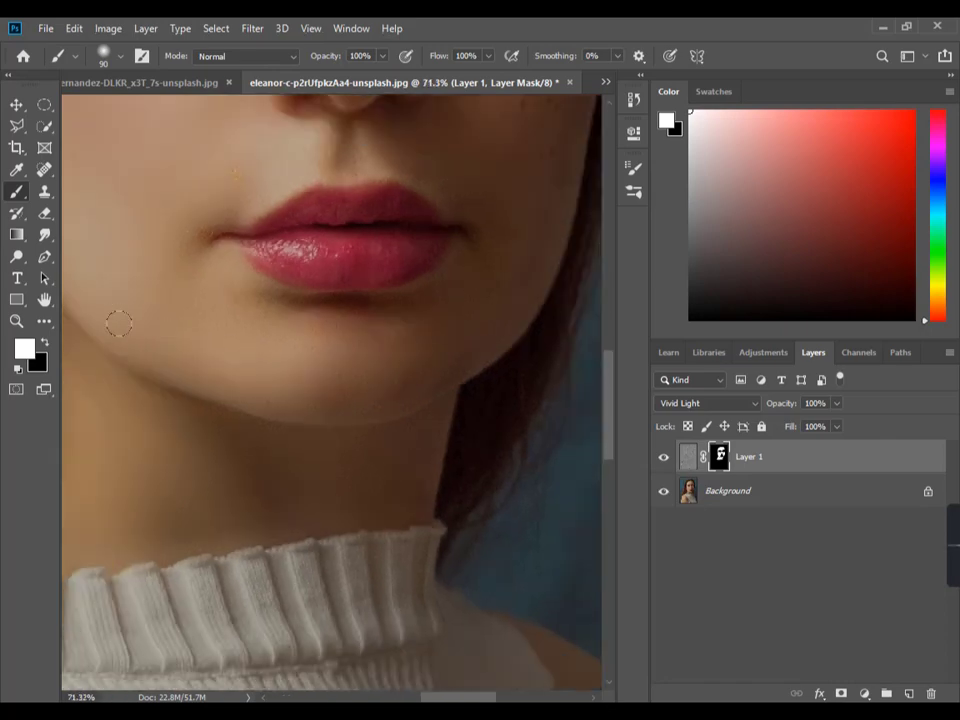
pyautogui.scroll(-2, 340, 373)
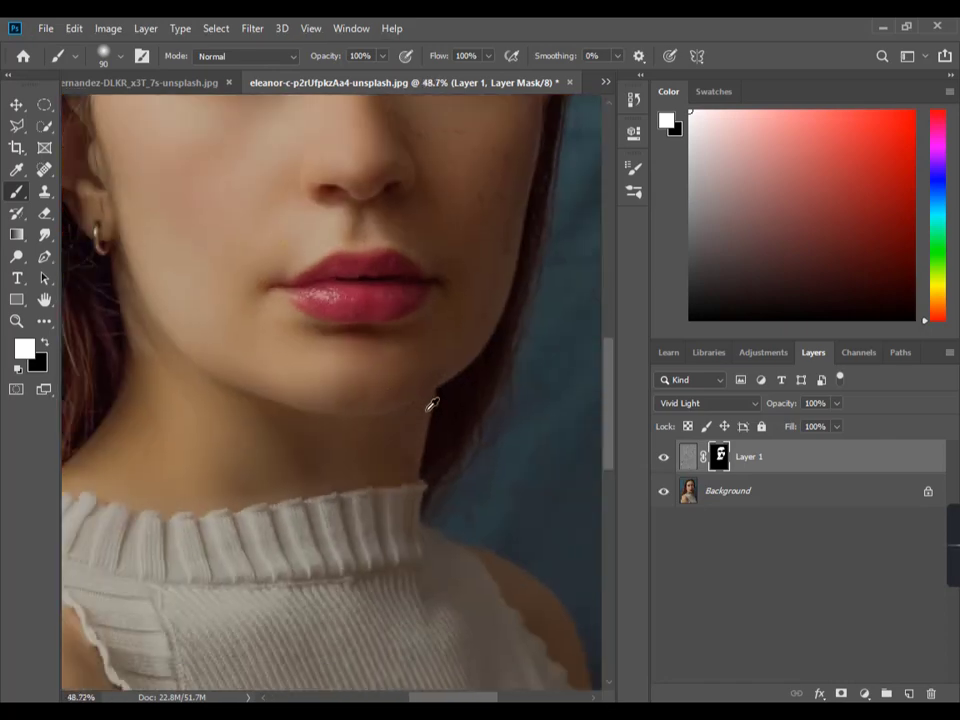
pyautogui.scroll(-3, 431, 401)
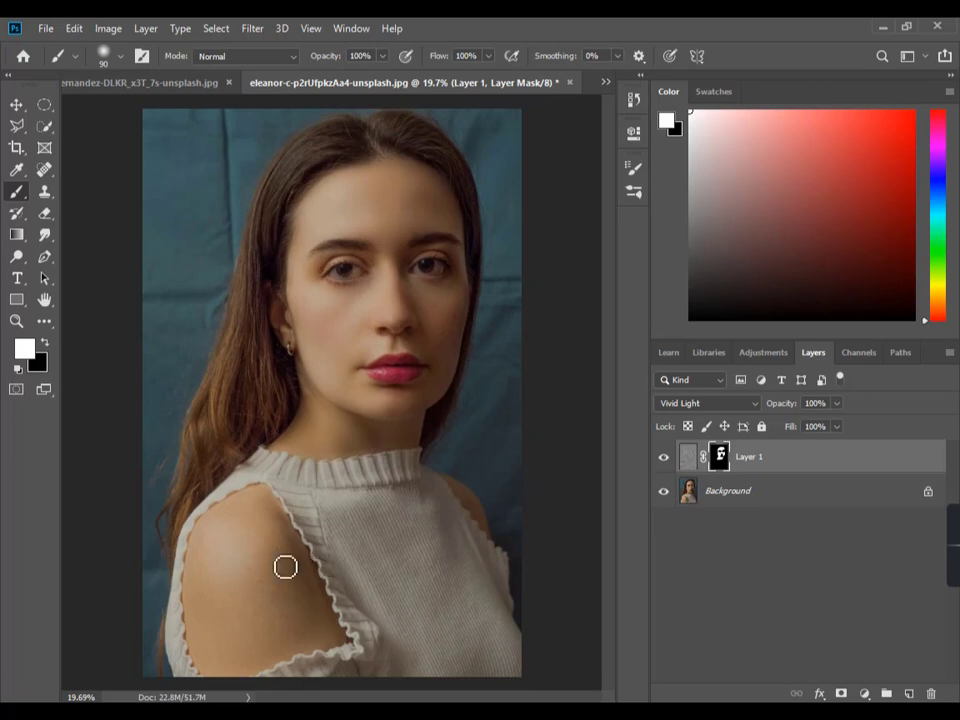
pyautogui.scroll(2, 272, 588)
pyautogui.scroll(1, 276, 430)
pyautogui.moveTo(315, 367); pyautogui.dragTo(321, 369)
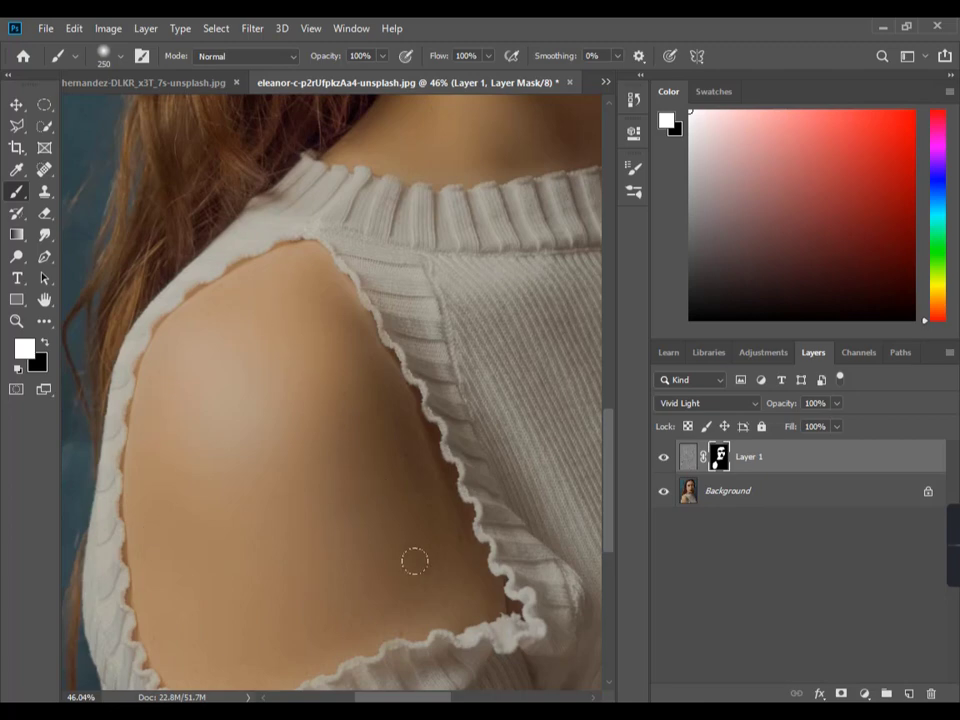
pyautogui.scroll(-3, 321, 400)
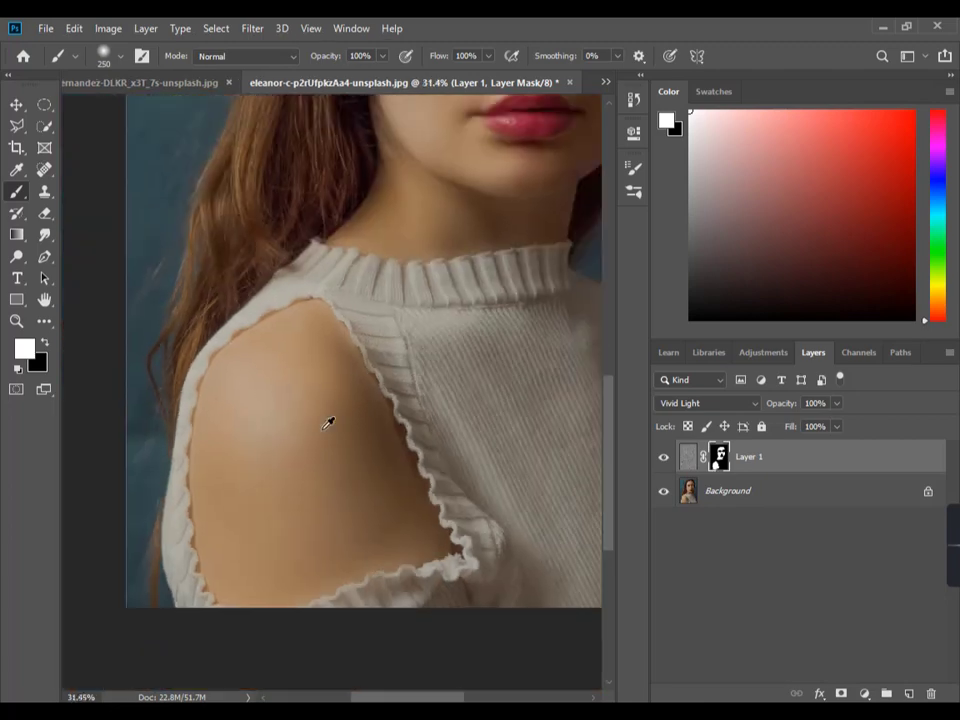
pyautogui.scroll(-3, 326, 420)
pyautogui.scroll(-2, 321, 424)
pyautogui.scroll(-1, 330, 410)
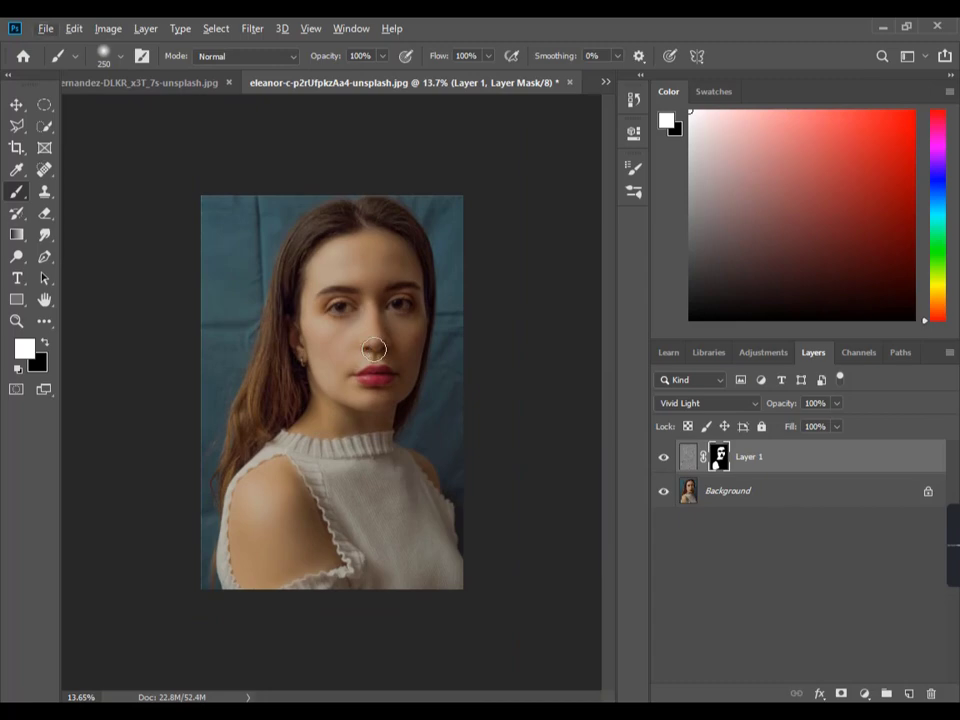
pyautogui.scroll(3, 376, 335)
pyautogui.scroll(2, 392, 306)
pyautogui.scroll(2, 405, 279)
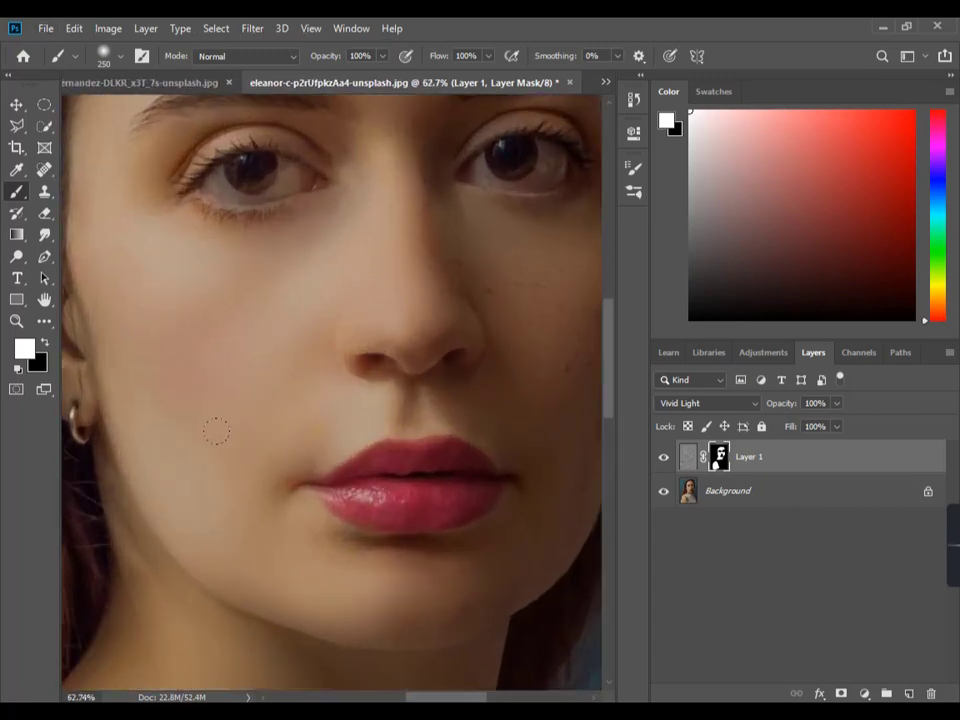
pyautogui.scroll(-2, 328, 459)
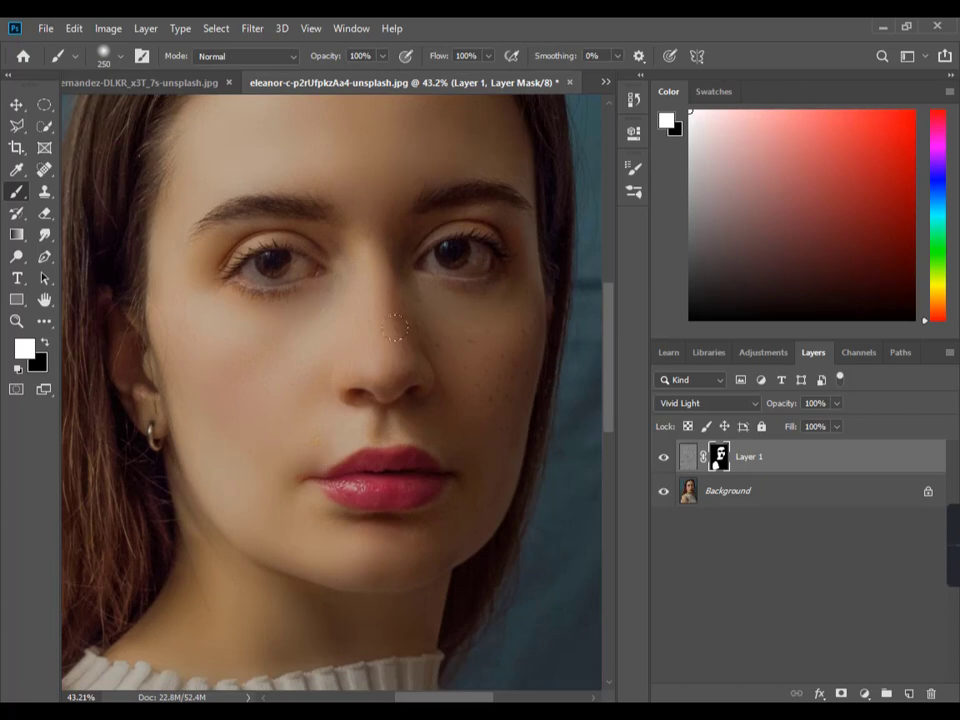
pyautogui.scroll(2, 382, 400)
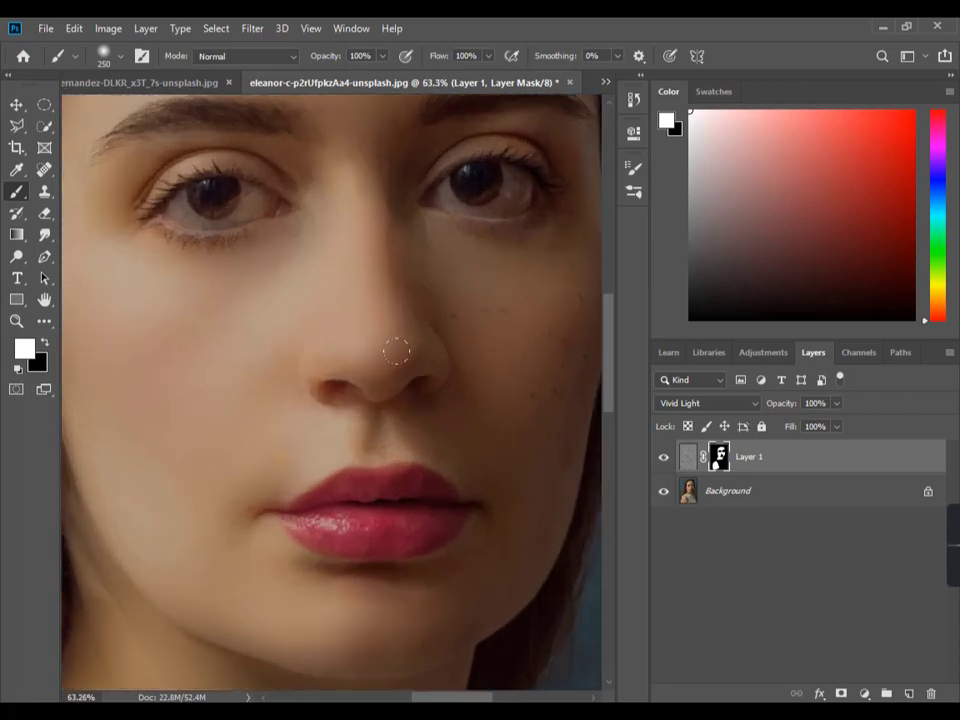
pyautogui.scroll(-2, 396, 351)
pyautogui.scroll(-1, 401, 397)
pyautogui.scroll(2, 399, 280)
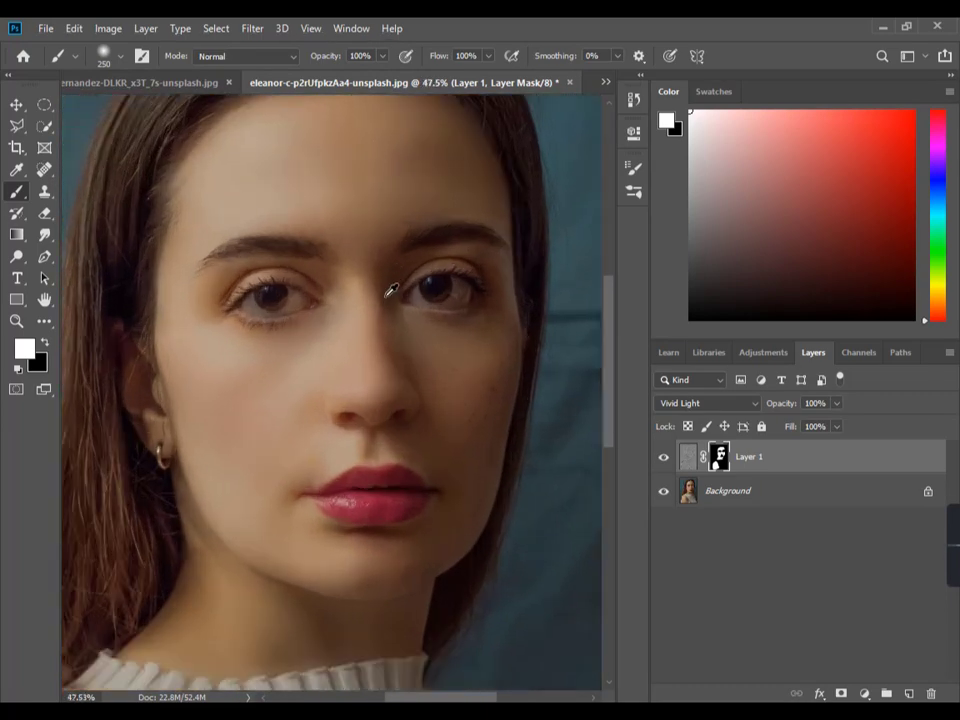
pyautogui.scroll(1, 337, 205)
pyautogui.scroll(-1, 375, 328)
pyautogui.scroll(-2, 360, 330)
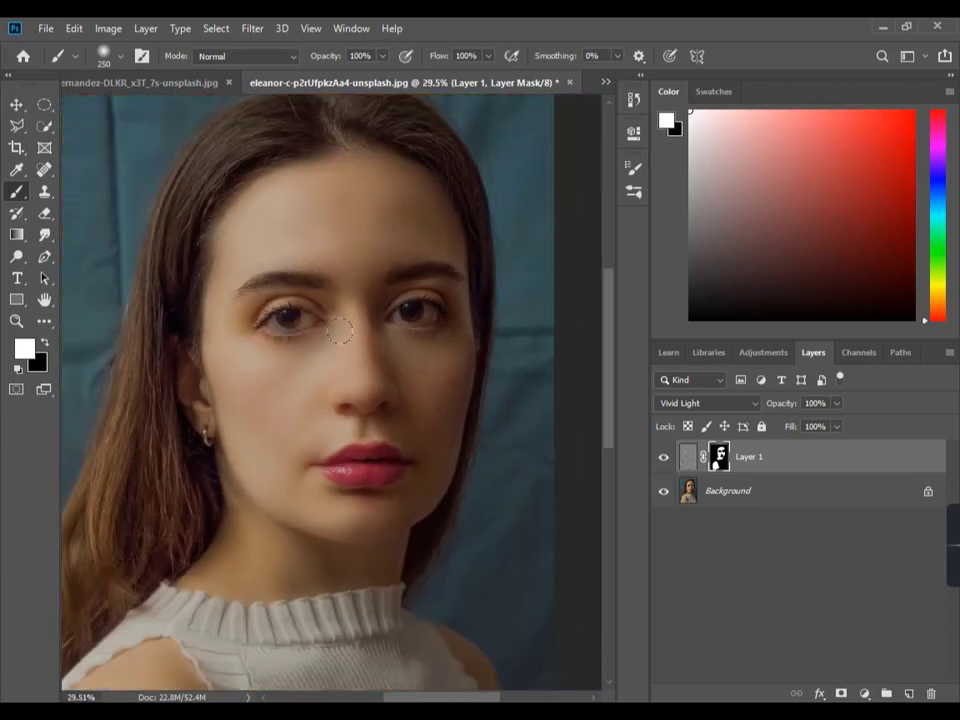
pyautogui.scroll(1, 328, 336)
pyautogui.scroll(2, 258, 328)
pyautogui.scroll(1, 258, 328)
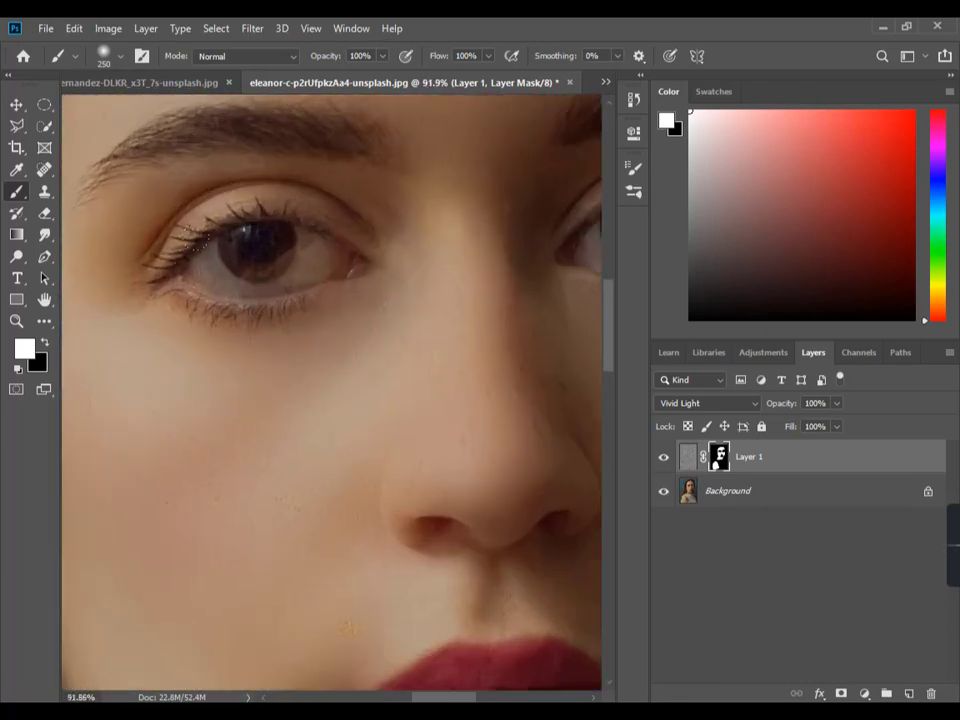
pyautogui.scroll(-1, 250, 280)
pyautogui.scroll(-2, 300, 320)
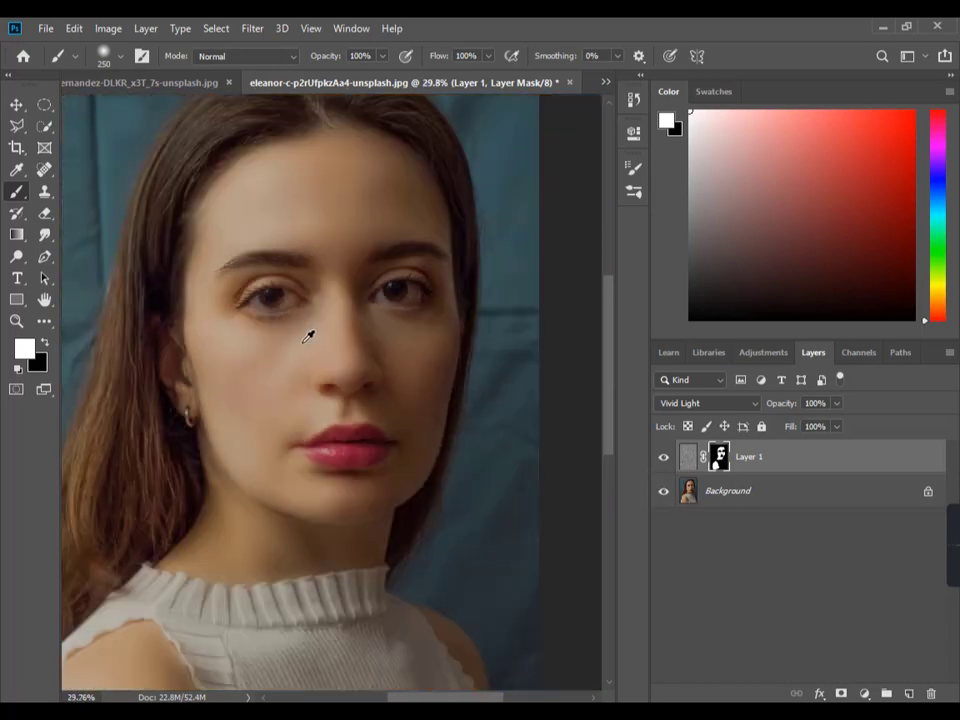
pyautogui.scroll(-1, 305, 342)
pyautogui.scroll(-1, 311, 341)
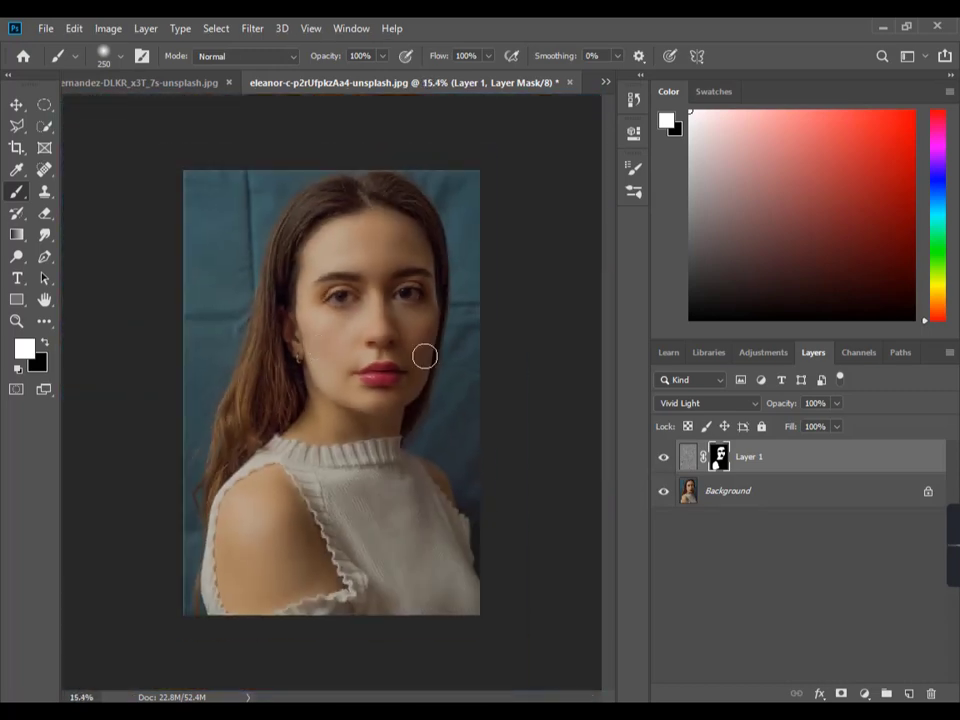